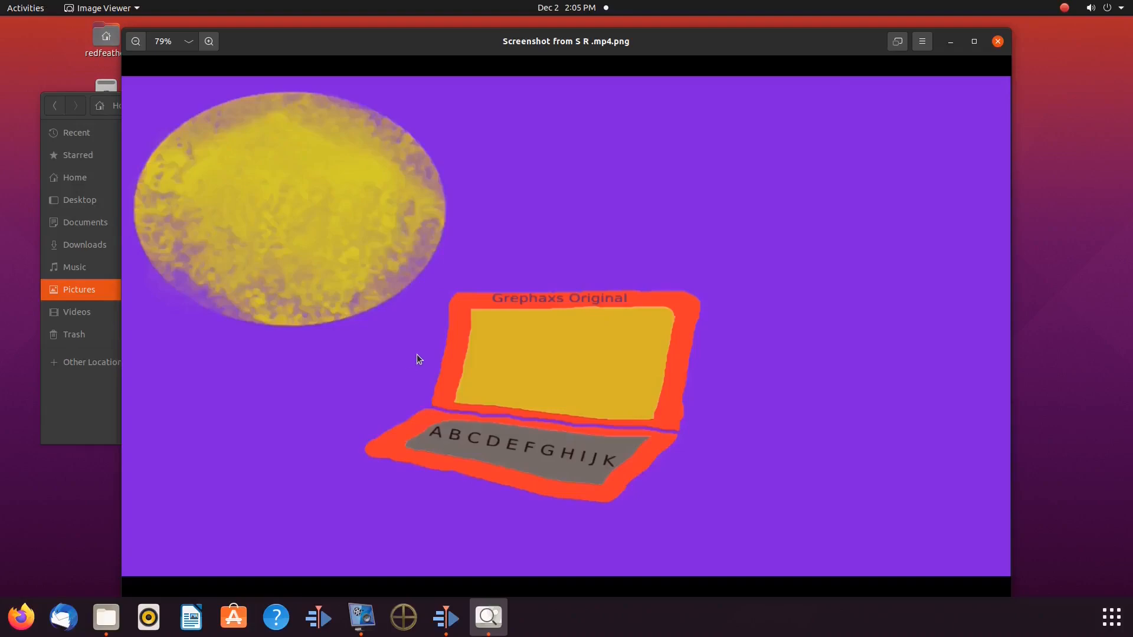
# Step: Close the image preview and dismiss the About Kdenlive information
pyautogui.click(998, 42)
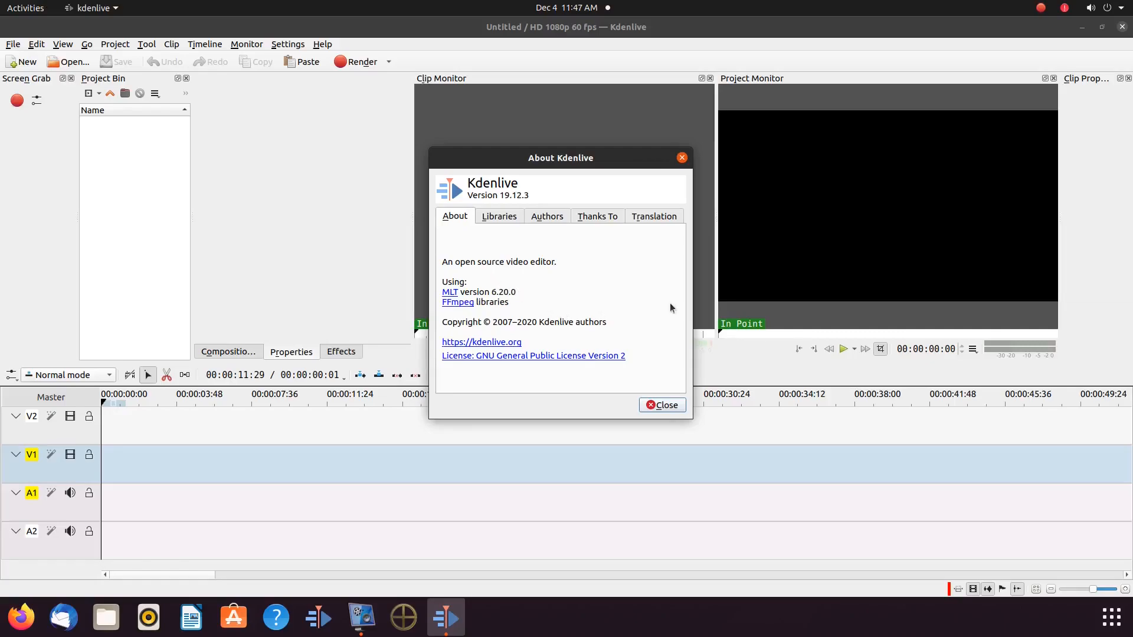
pyautogui.click(662, 405)
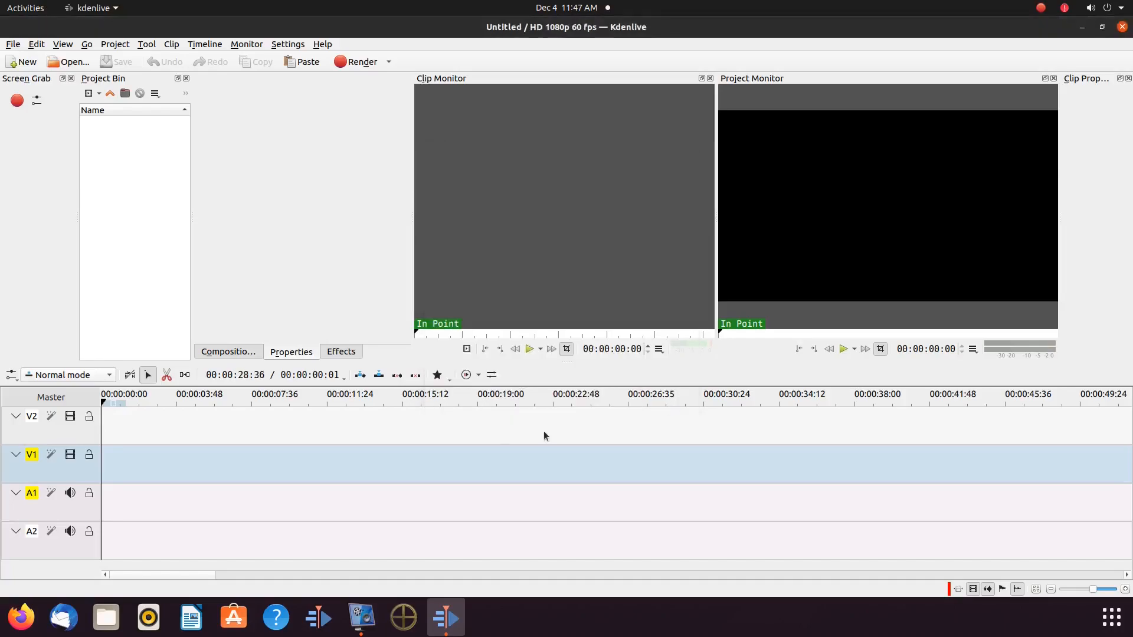
# Step: Set the default project profile to the Custom preset Vertical HD 60 fps, apply it, and close the program
pyautogui.click(290, 47)
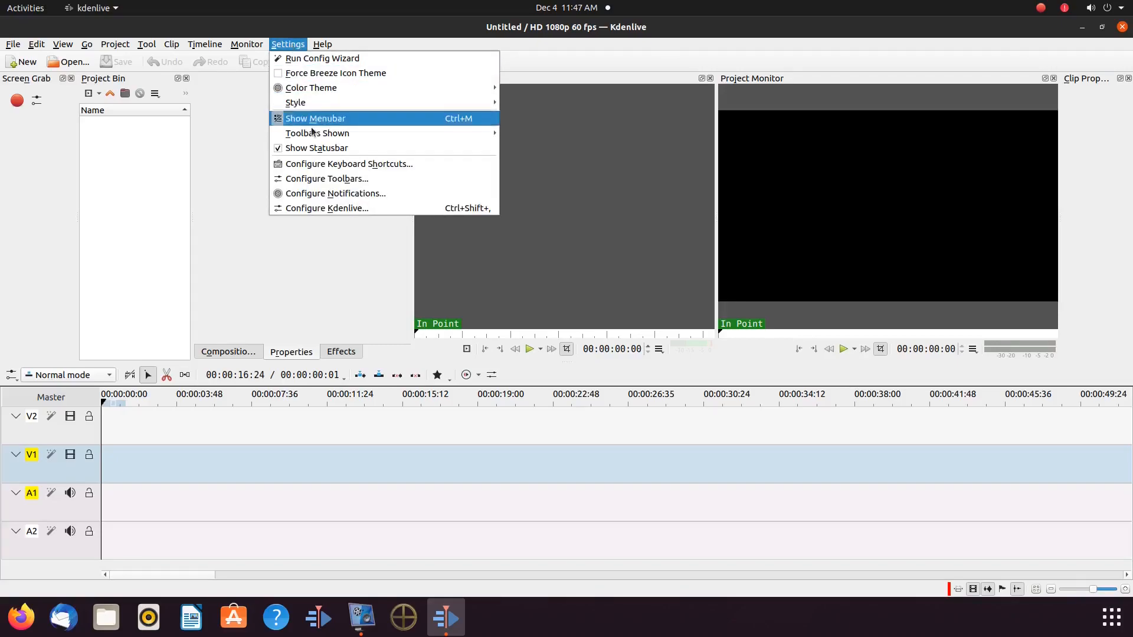
pyautogui.click(309, 208)
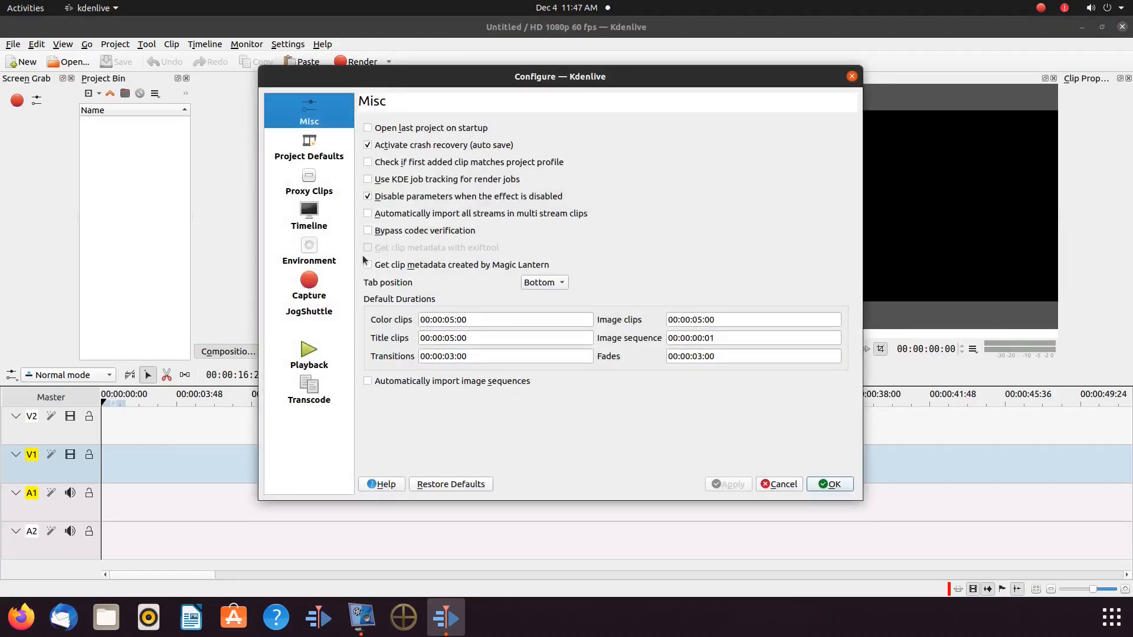
pyautogui.click(313, 142)
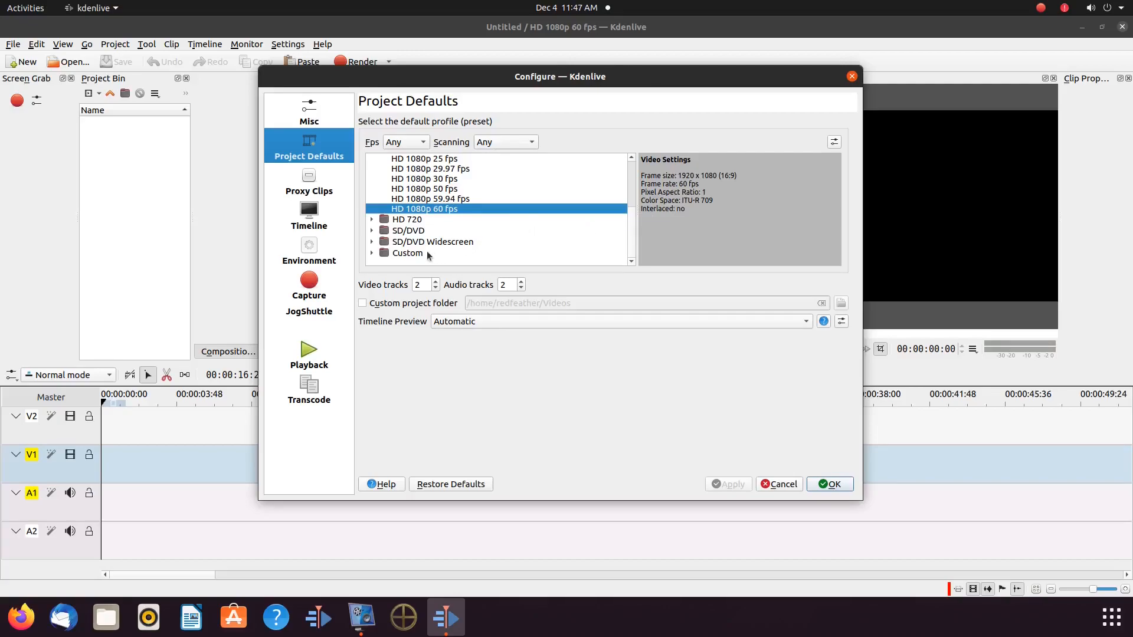
pyautogui.click(372, 254)
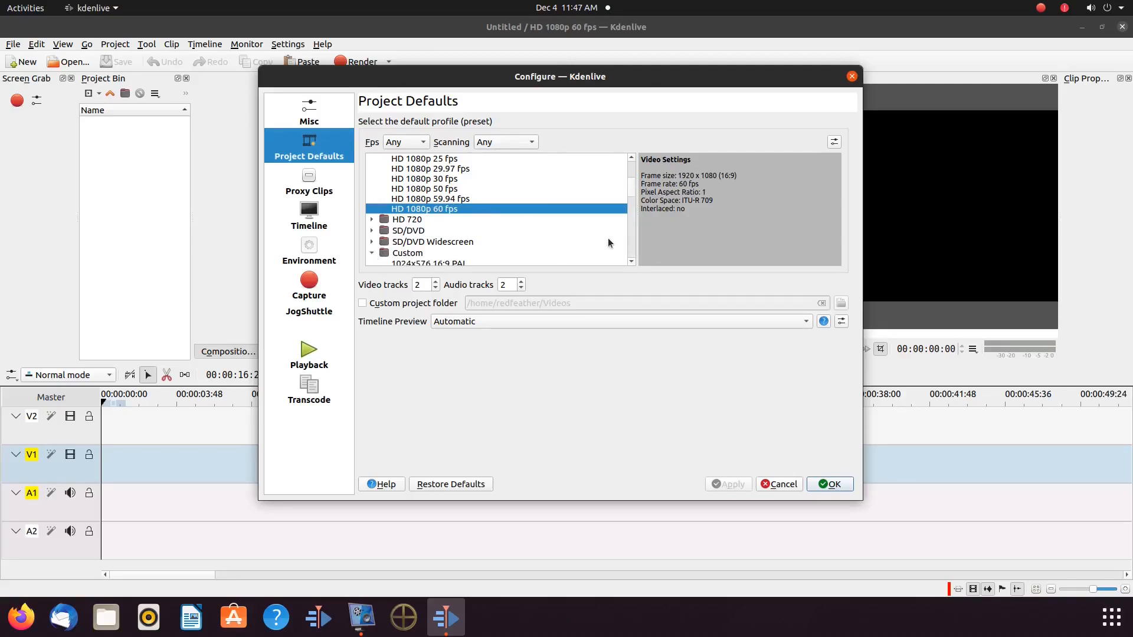
pyautogui.scroll(-1, 631, 241)
pyautogui.scroll(-8, 631, 241)
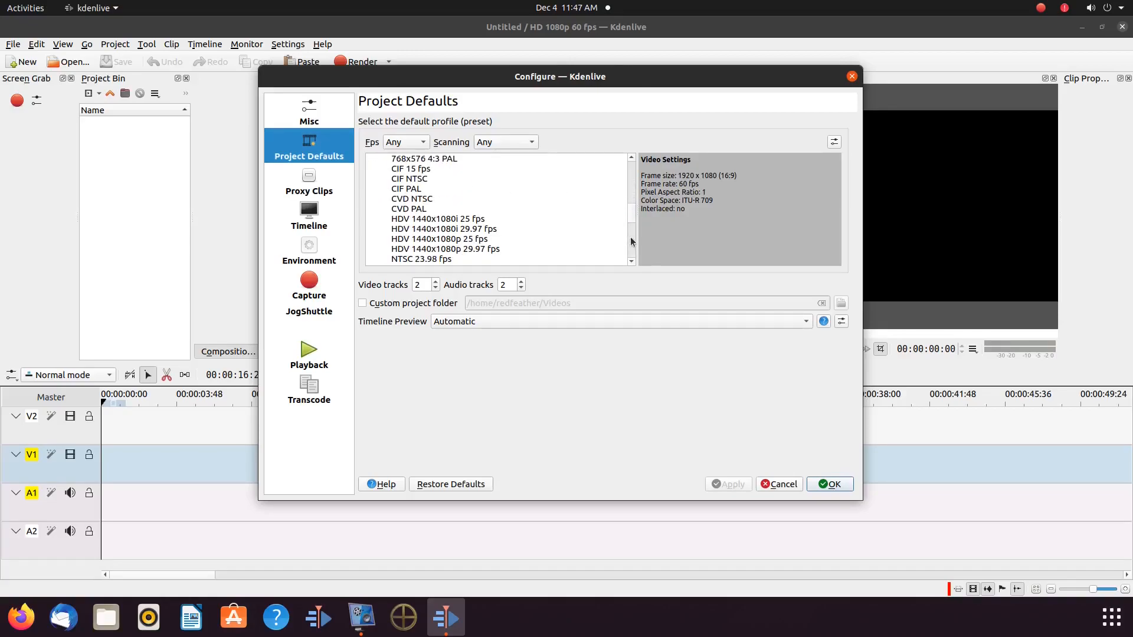
pyautogui.scroll(-4, 631, 241)
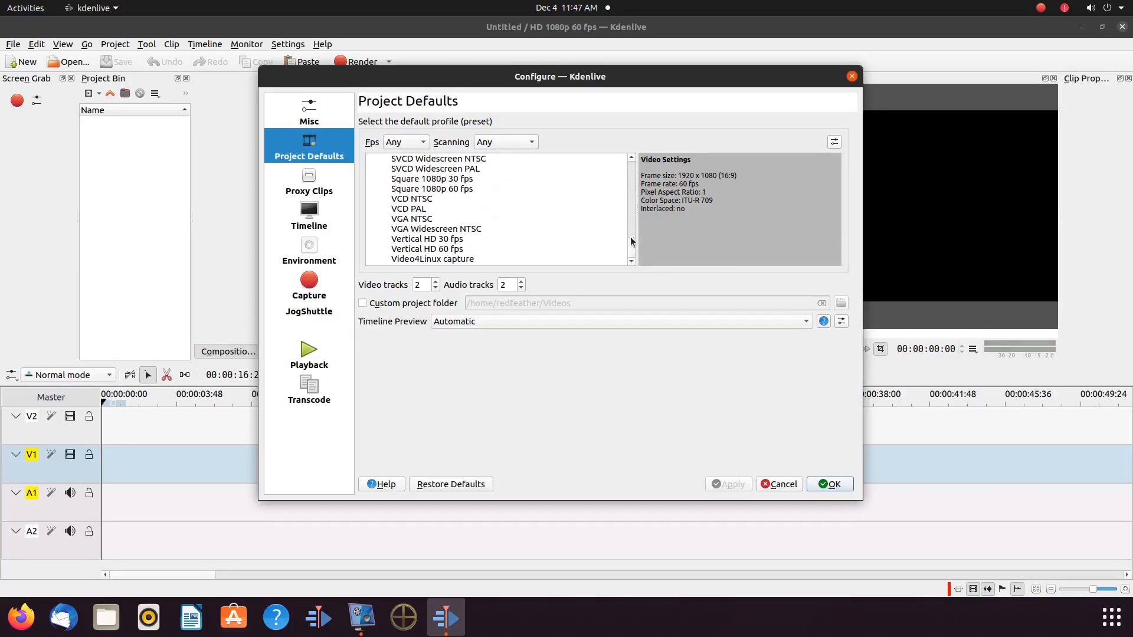
pyautogui.click(434, 240)
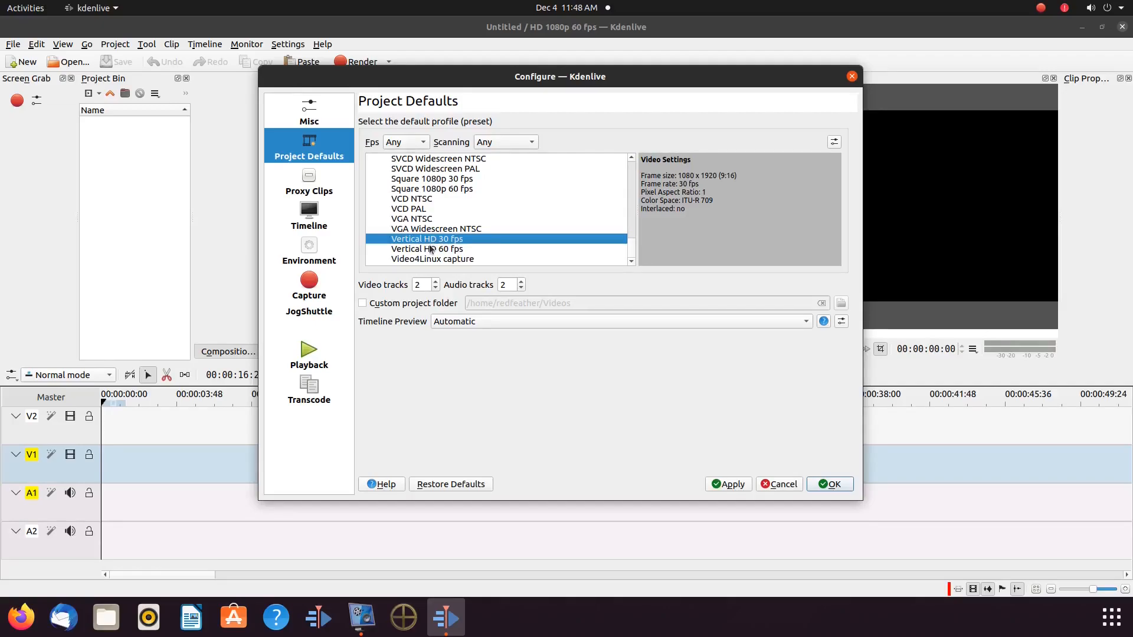
pyautogui.click(434, 250)
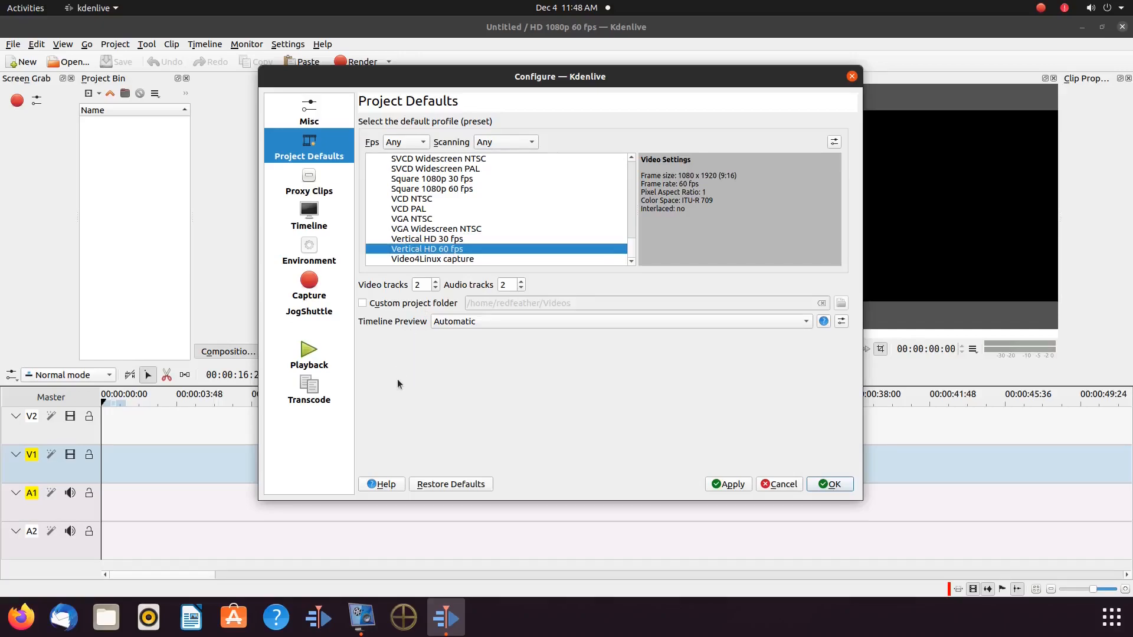
pyautogui.click(730, 485)
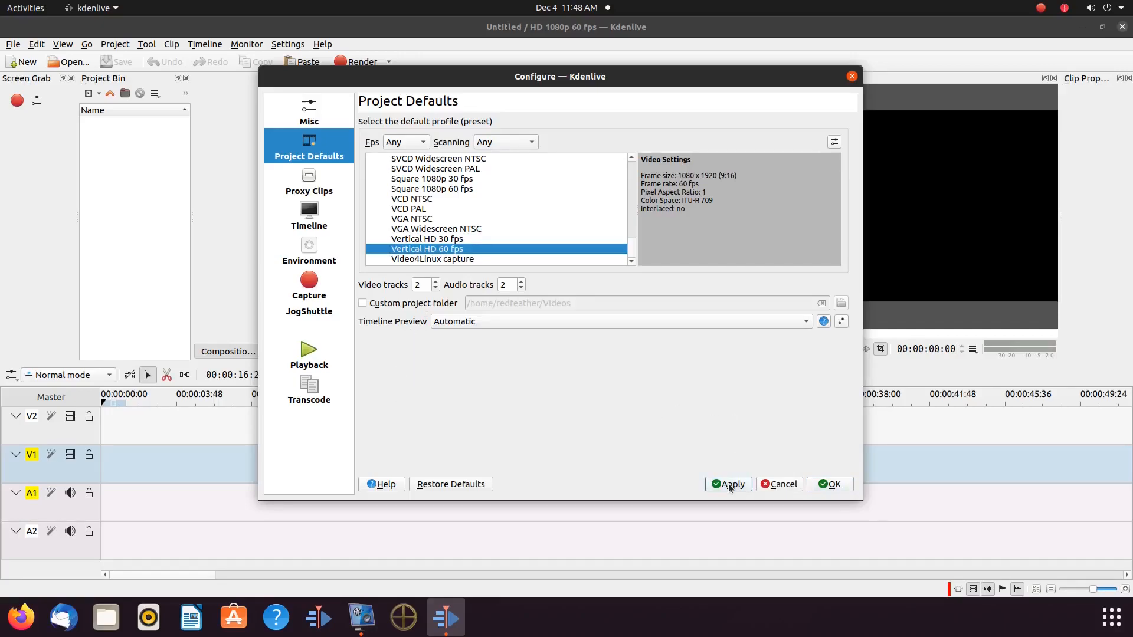
pyautogui.click(832, 485)
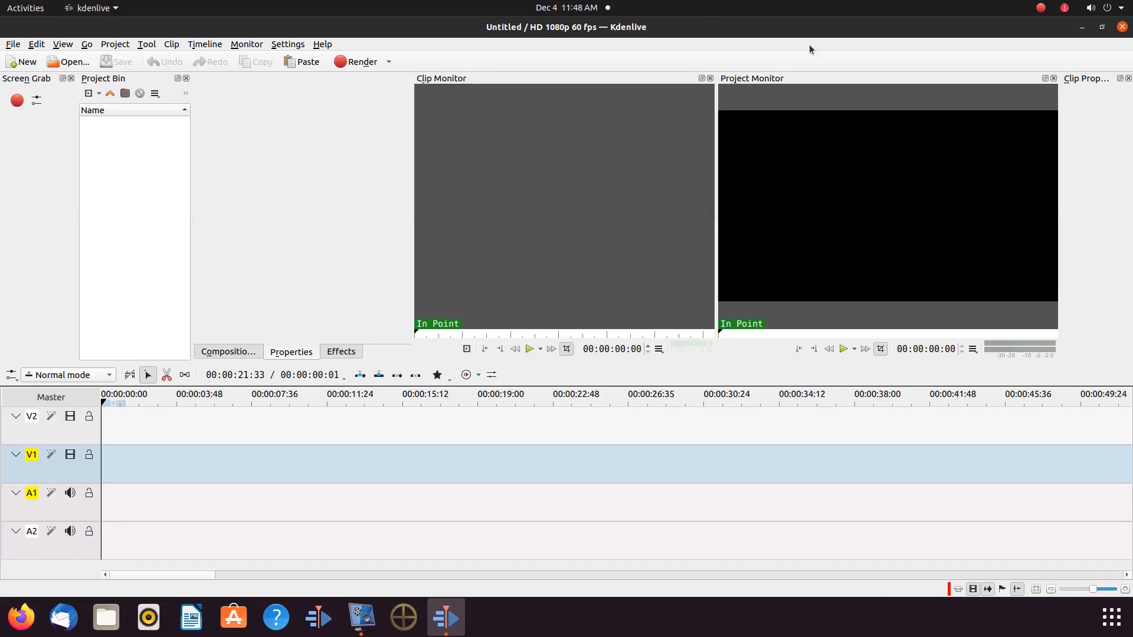
pyautogui.click(1122, 27)
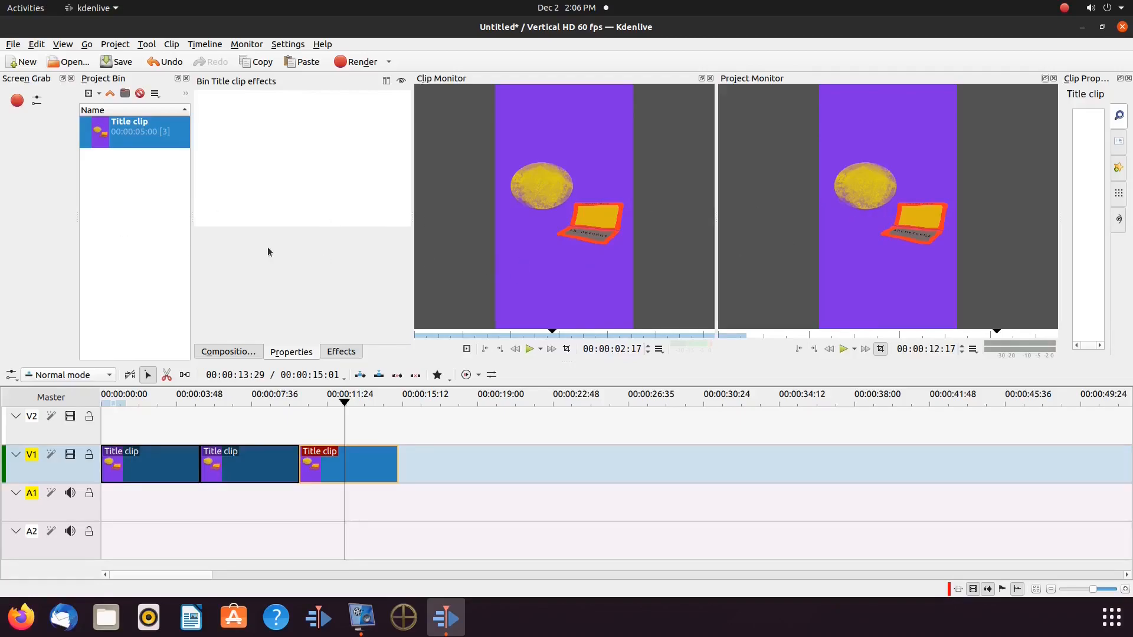
# Step: Import "Screenshot from S R .mp4 - 1.png" from the Pictures folder into the project bin and preview it
pyautogui.click(89, 95)
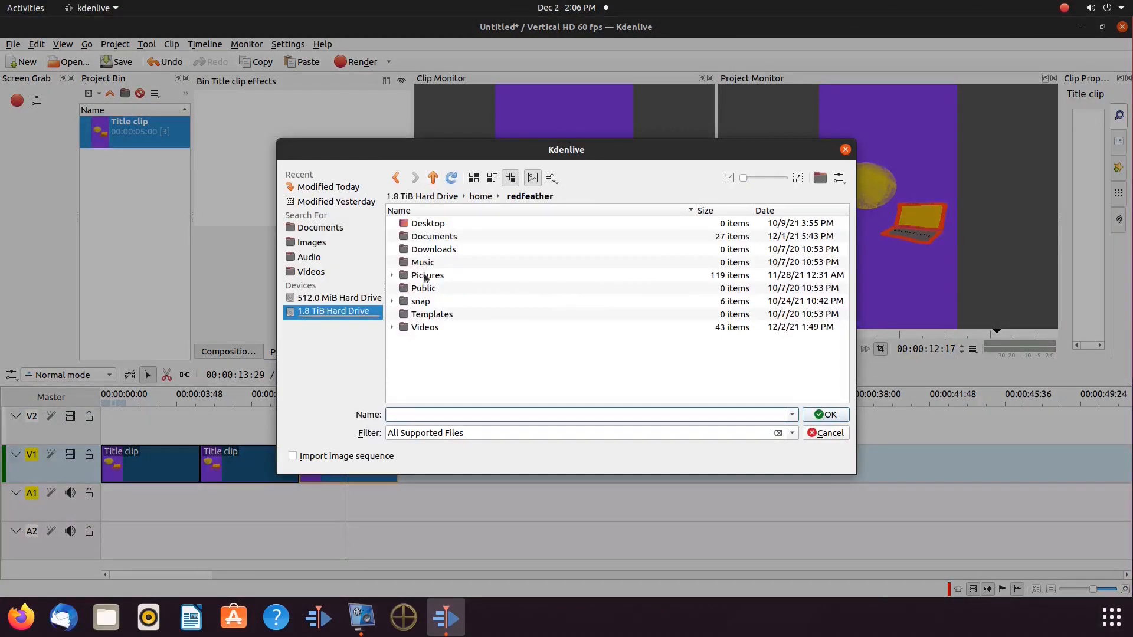
pyautogui.doubleClick(432, 276)
pyautogui.scroll(-15, 525, 340)
pyautogui.click(470, 347)
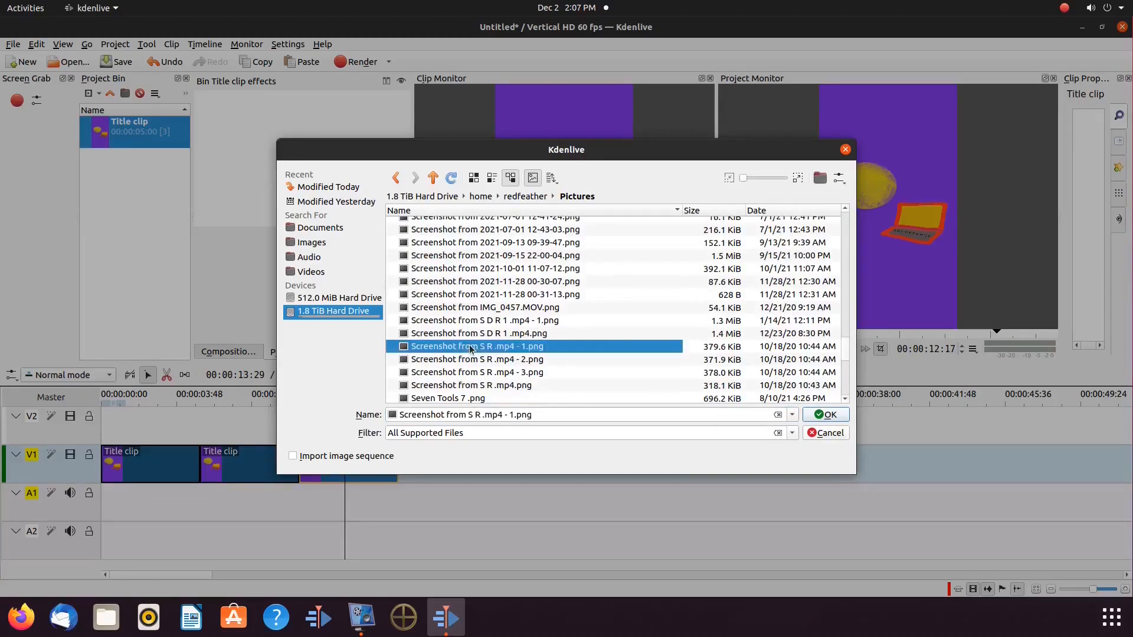
pyautogui.click(825, 415)
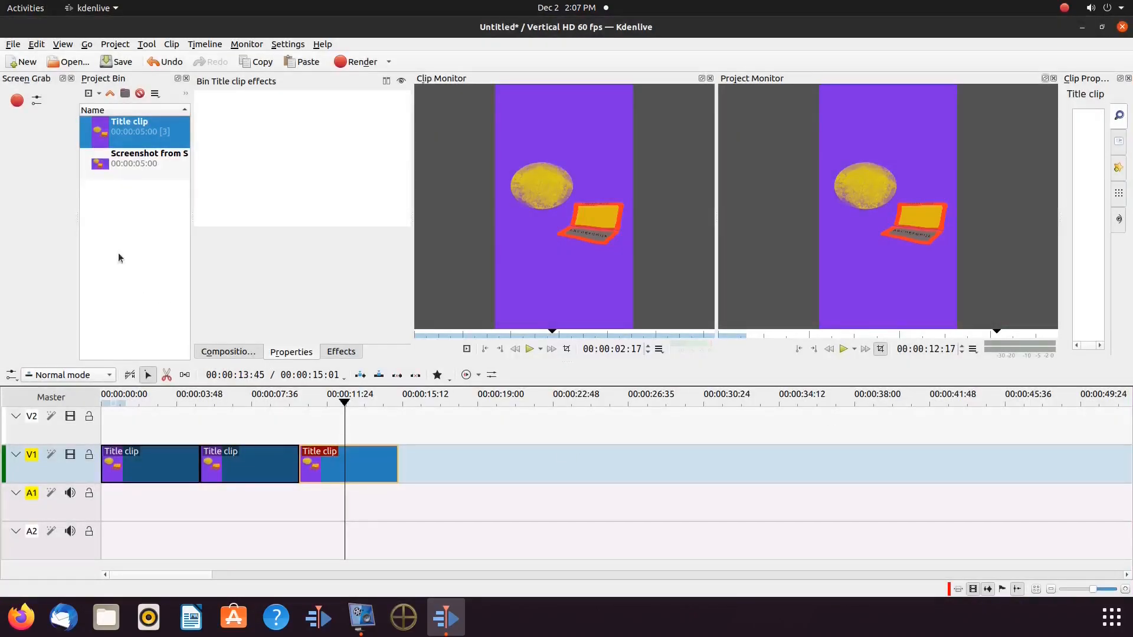
pyautogui.click(126, 164)
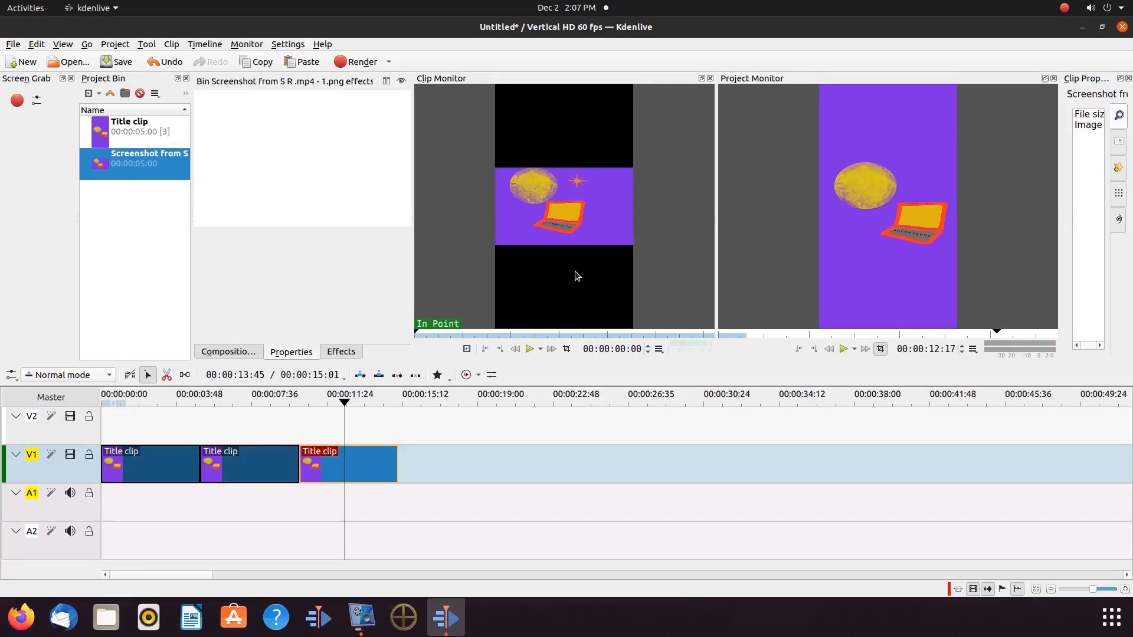
# Step: Create a title clip and insert the purple picture with the yellow oval, star and laptop from the Pictures folder
pyautogui.click(99, 94)
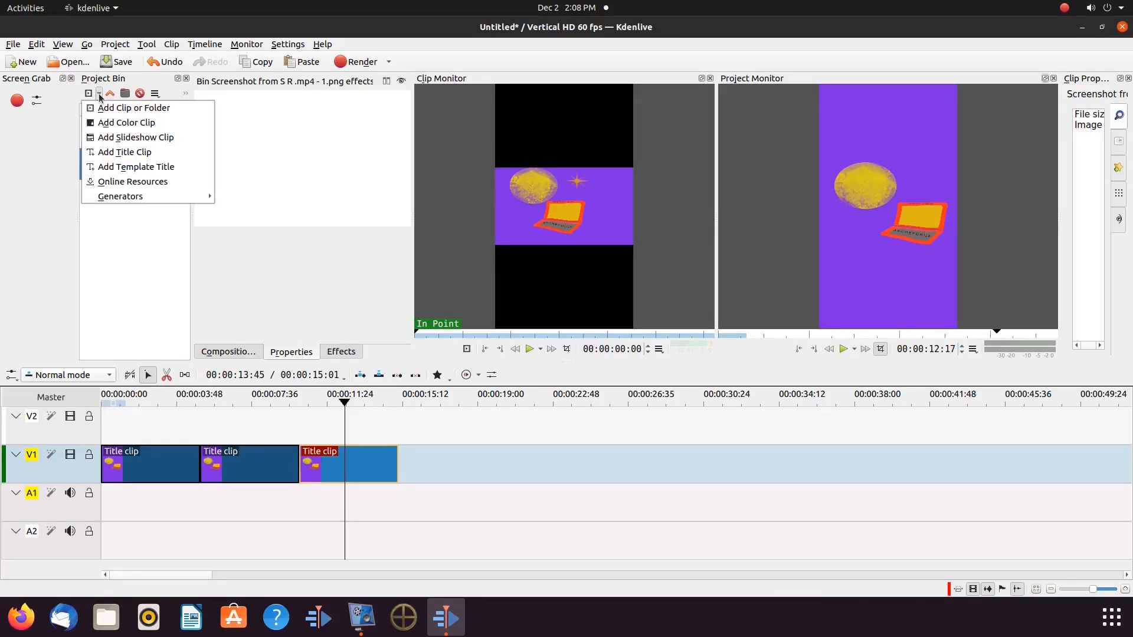
pyautogui.click(130, 156)
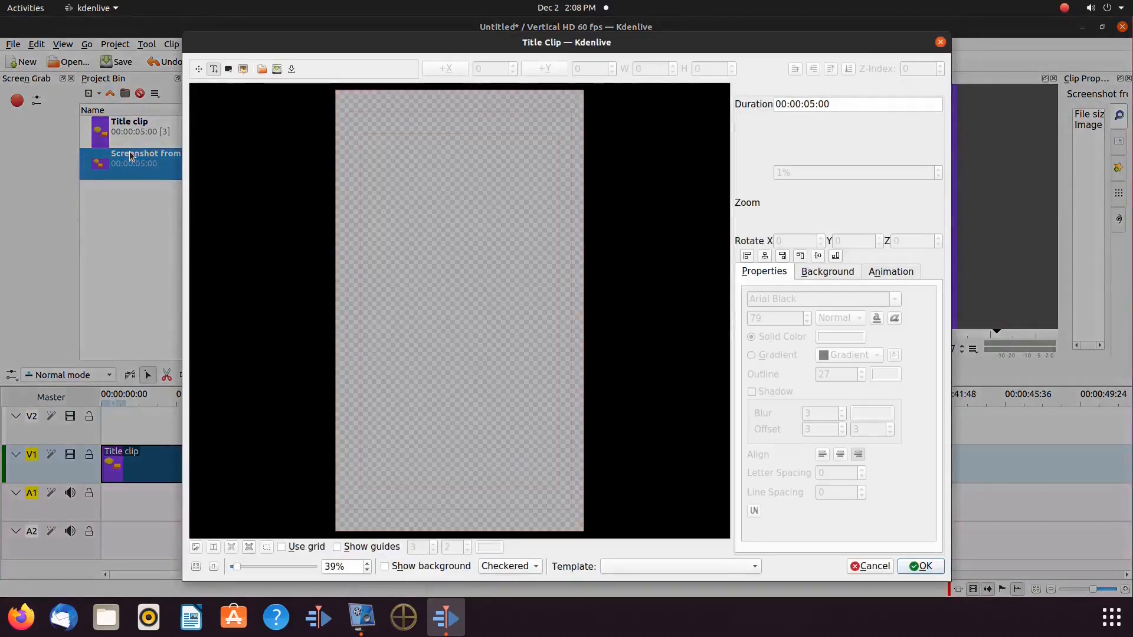
pyautogui.click(243, 69)
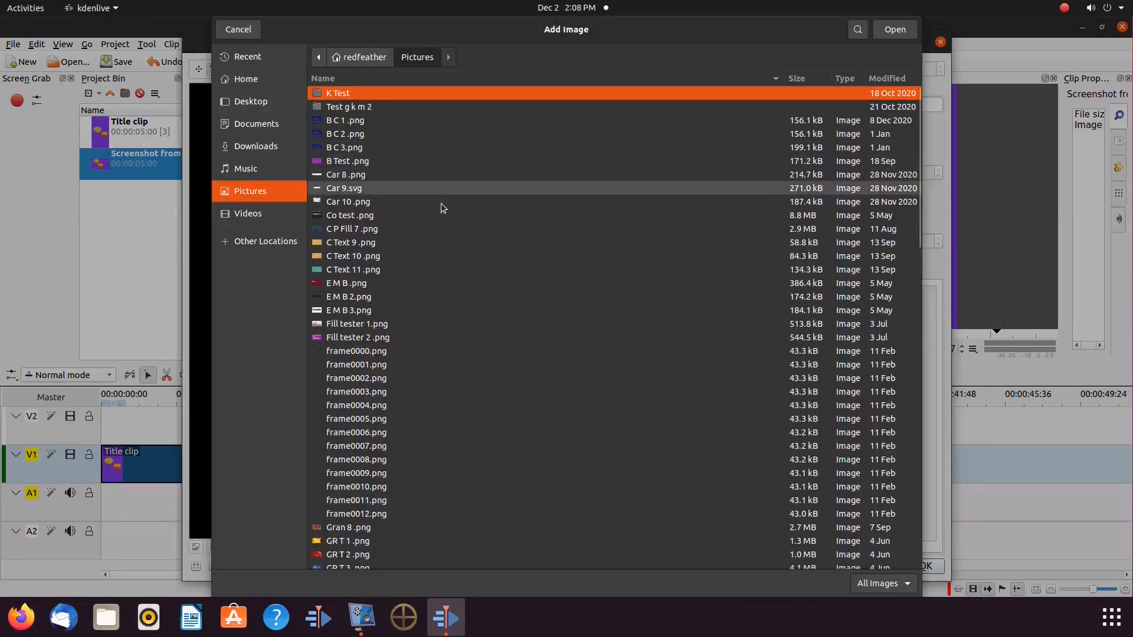
pyautogui.scroll(-3, 443, 430)
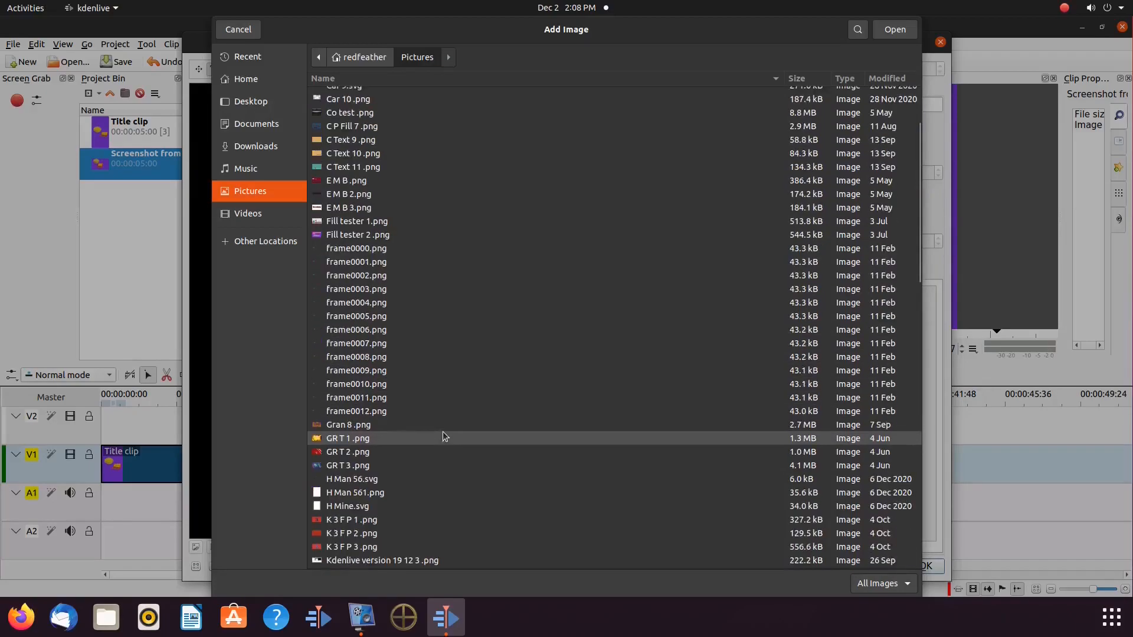
pyautogui.scroll(-2, 443, 432)
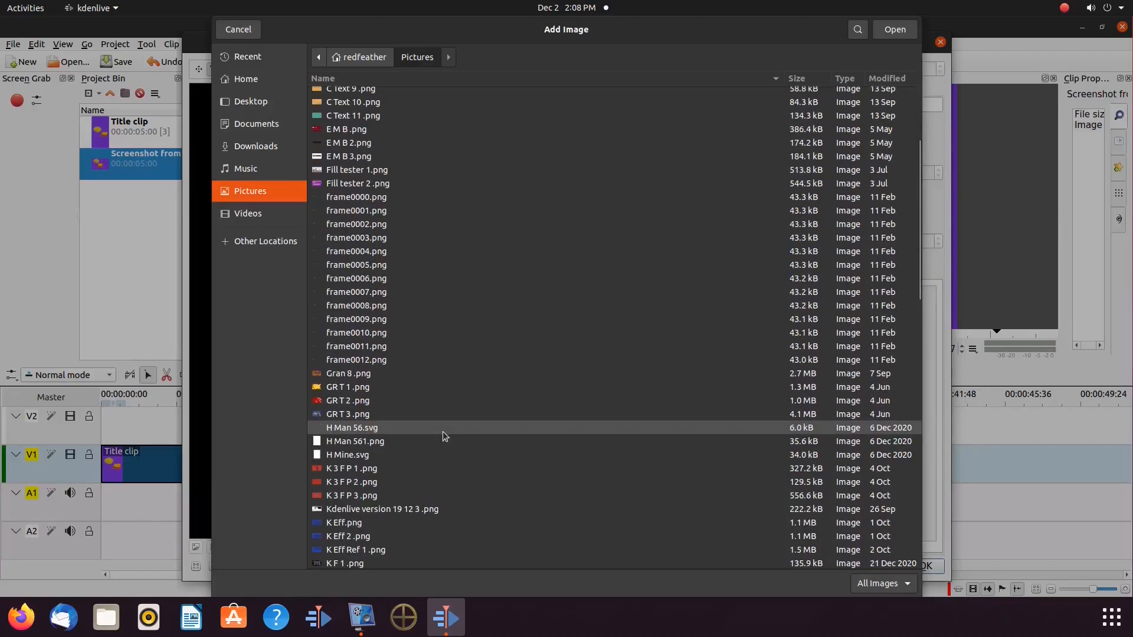
pyautogui.scroll(-5, 443, 431)
pyautogui.click(897, 29)
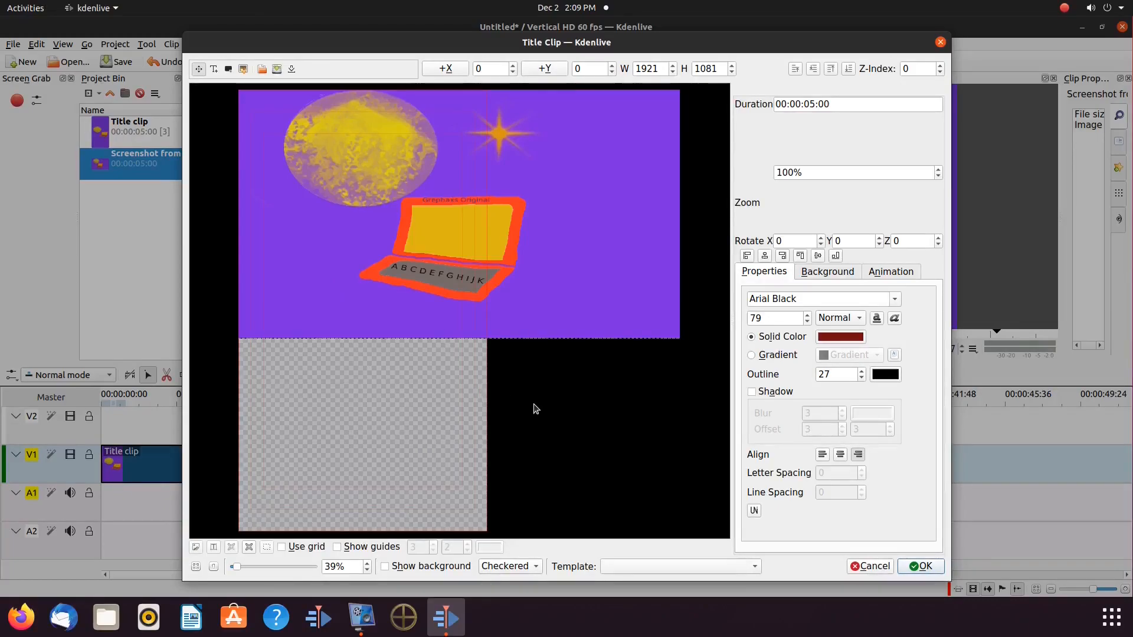
# Step: Set the title's solid color to purple #7C2DE0 by sampling the picture's background
pyautogui.click(830, 338)
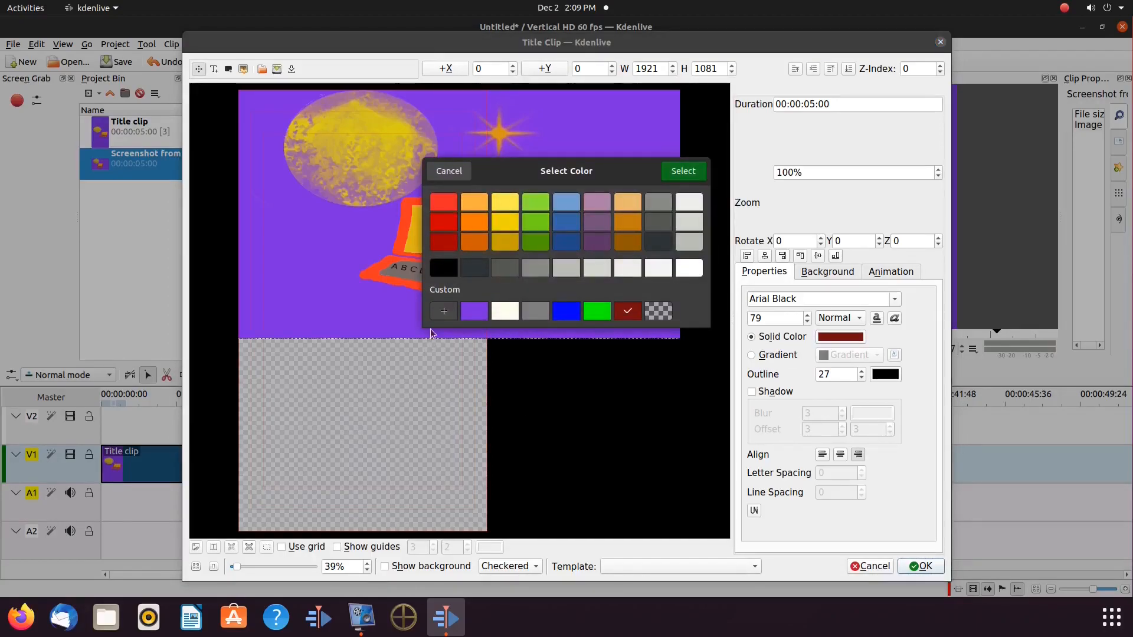
pyautogui.click(444, 313)
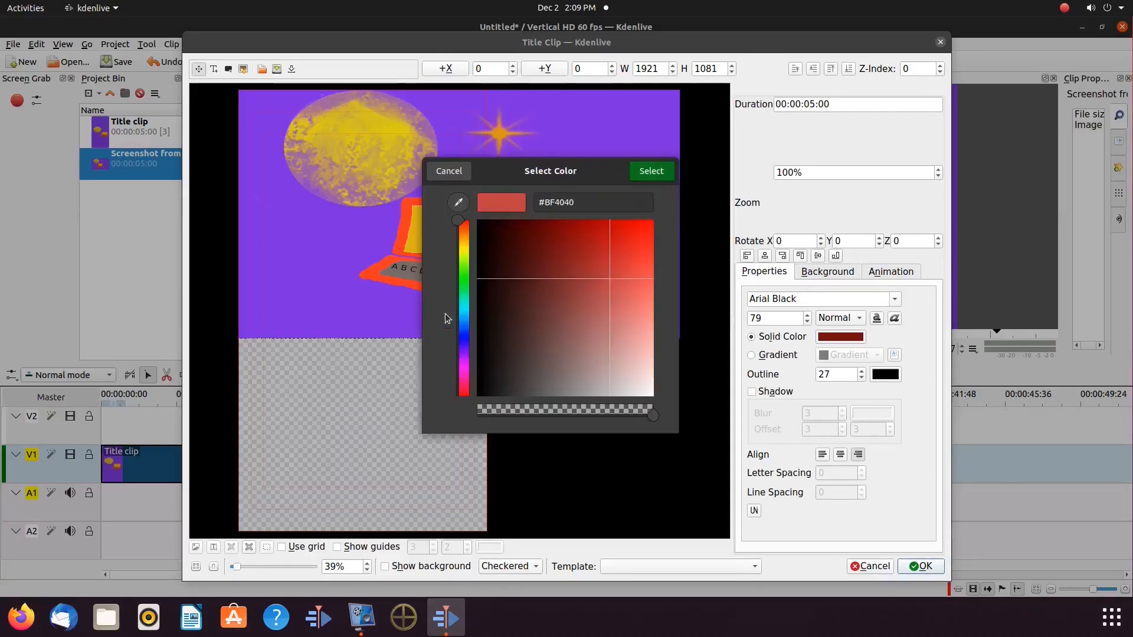
pyautogui.click(459, 204)
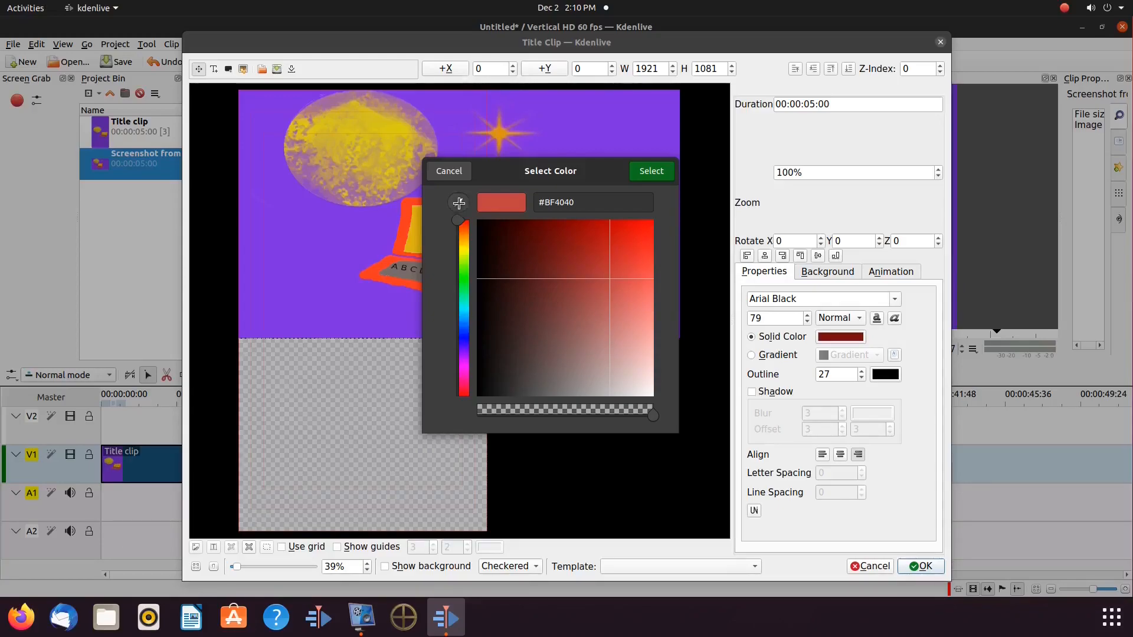
pyautogui.click(294, 221)
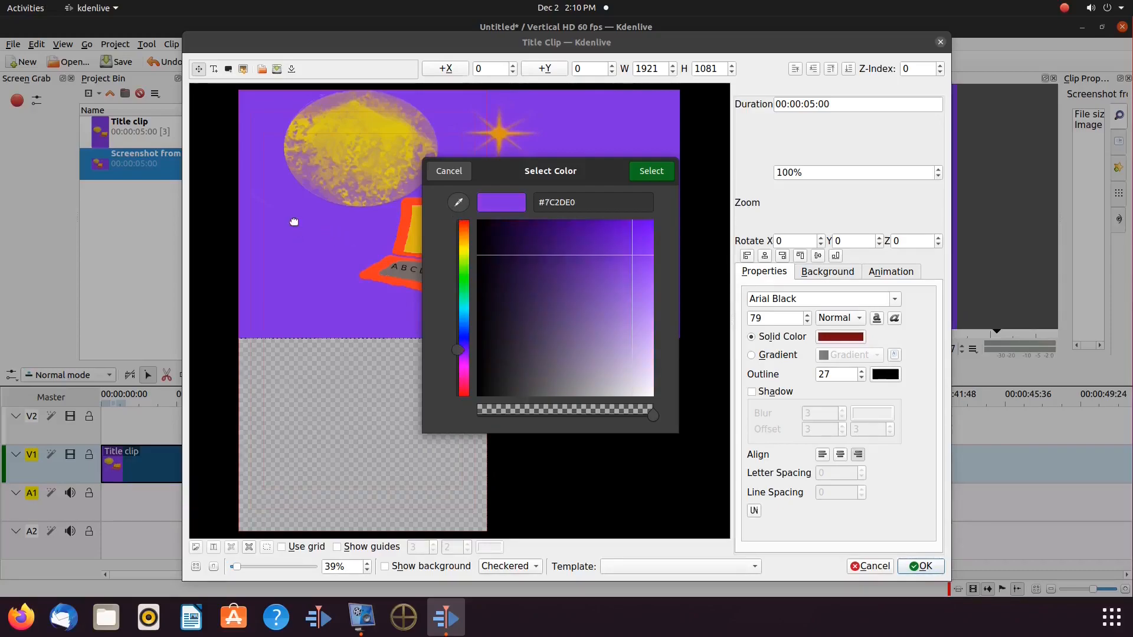
pyautogui.click(651, 171)
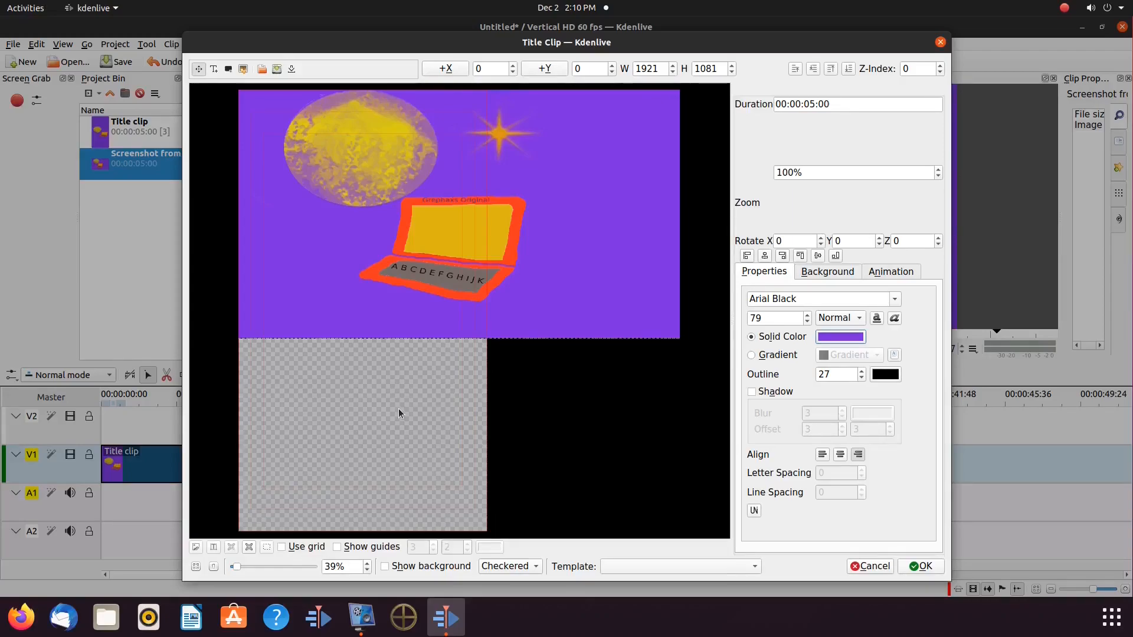
# Step: Draw a purple rectangle about 1092 by 857 that covers the empty part of the frame below the picture
pyautogui.click(229, 69)
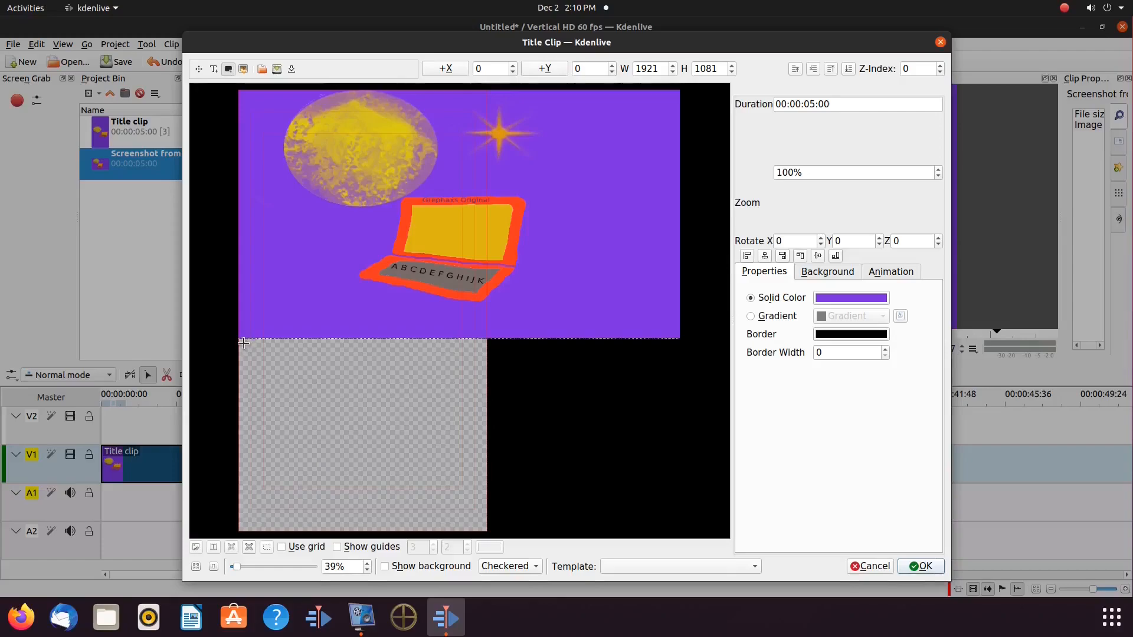
pyautogui.moveTo(242, 342); pyautogui.dragTo(486, 531)
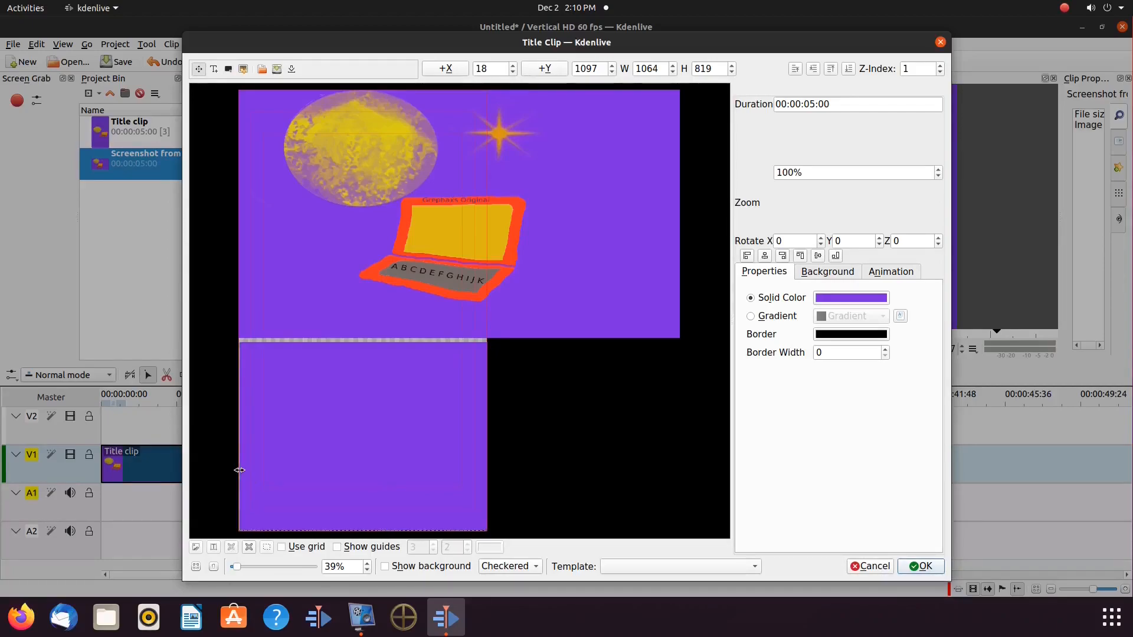
pyautogui.moveTo(238, 470); pyautogui.dragTo(235, 471)
pyautogui.moveTo(323, 532); pyautogui.dragTo(322, 534)
pyautogui.moveTo(322, 364); pyautogui.dragTo(323, 358)
pyautogui.moveTo(328, 526); pyautogui.dragTo(328, 533)
pyautogui.moveTo(240, 447); pyautogui.dragTo(237, 450)
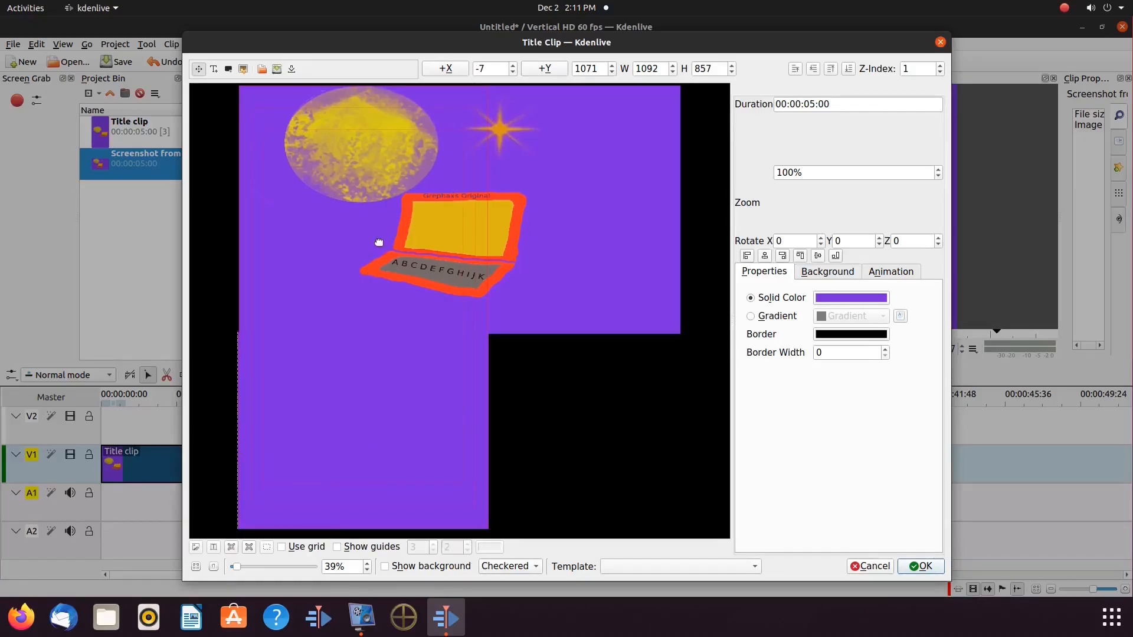
# Step: Move the picture down to about Y 856 and raise it above the purple rectangle
pyautogui.moveTo(379, 210); pyautogui.dragTo(375, 406)
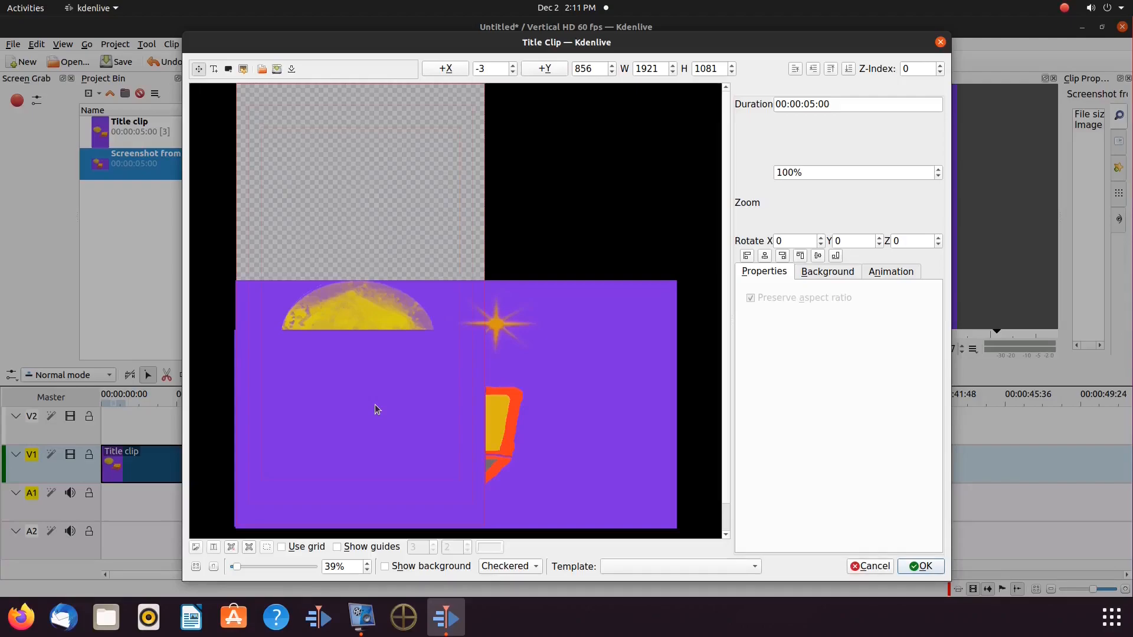
pyautogui.click(831, 70)
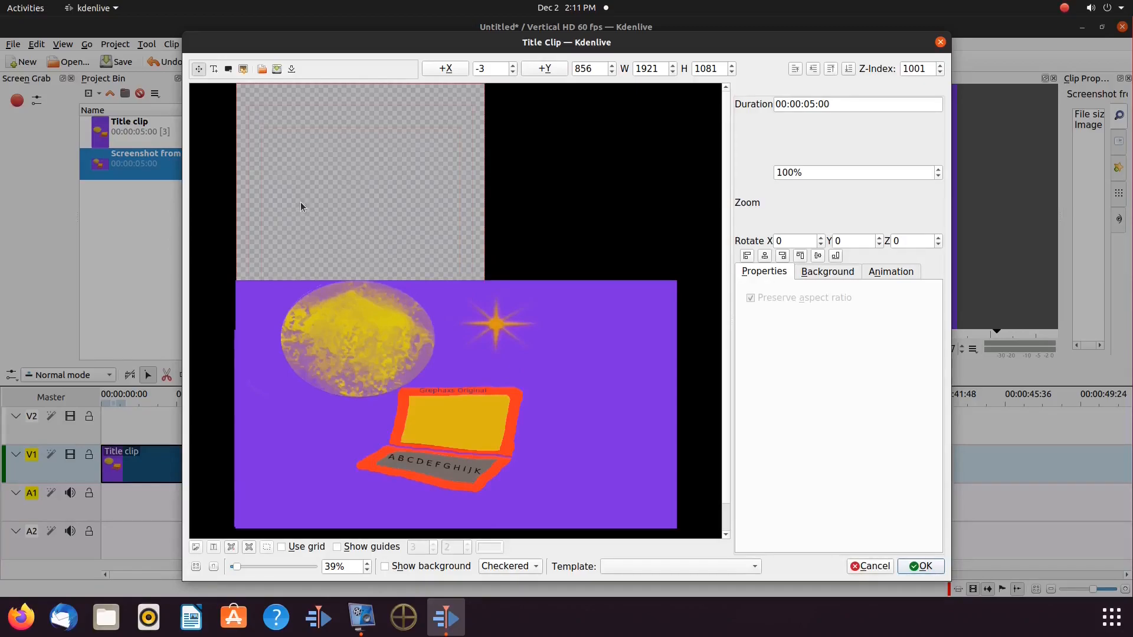
# Step: Cover the frame's empty upper area with a purple rectangle about 1084 by 886, and move the picture up to about Y 566
pyautogui.click(229, 69)
pyautogui.moveTo(240, 86); pyautogui.dragTo(484, 283)
pyautogui.moveTo(239, 230); pyautogui.dragTo(236, 230)
pyautogui.moveTo(346, 85); pyautogui.dragTo(346, 77)
pyautogui.moveTo(359, 272); pyautogui.dragTo(359, 280)
pyautogui.moveTo(237, 246); pyautogui.dragTo(236, 246)
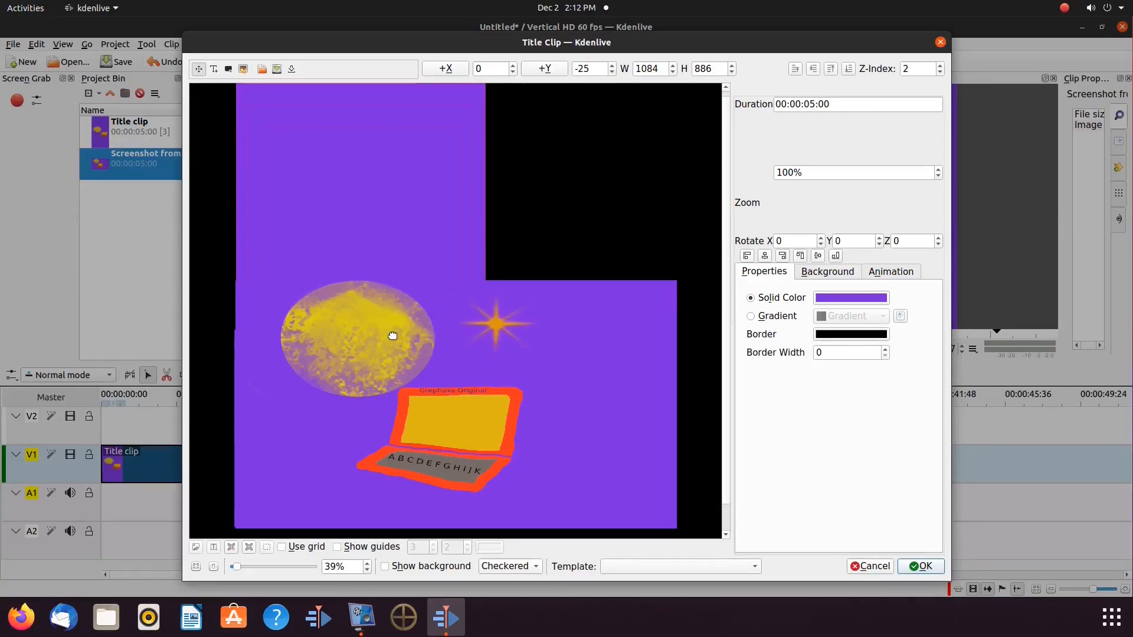
pyautogui.moveTo(392, 335); pyautogui.dragTo(391, 269)
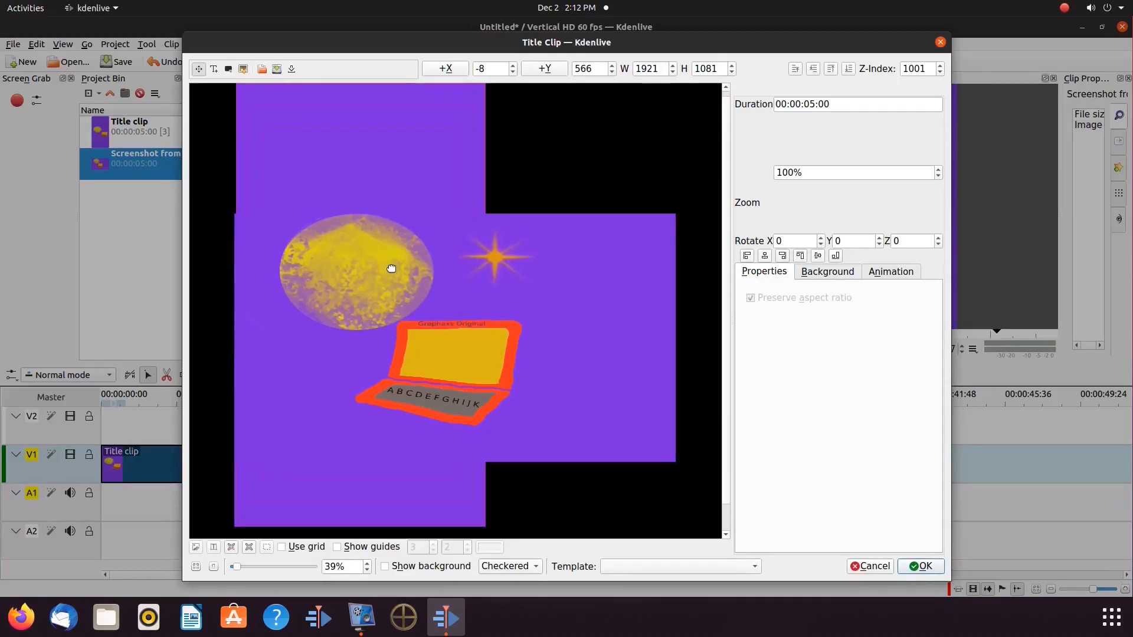
# Step: Nudge the picture to X -5, shrink it proportionally to slightly under 1591 wide so the star fits inside the frame, and accept the title
pyautogui.moveTo(391, 269); pyautogui.dragTo(392, 269)
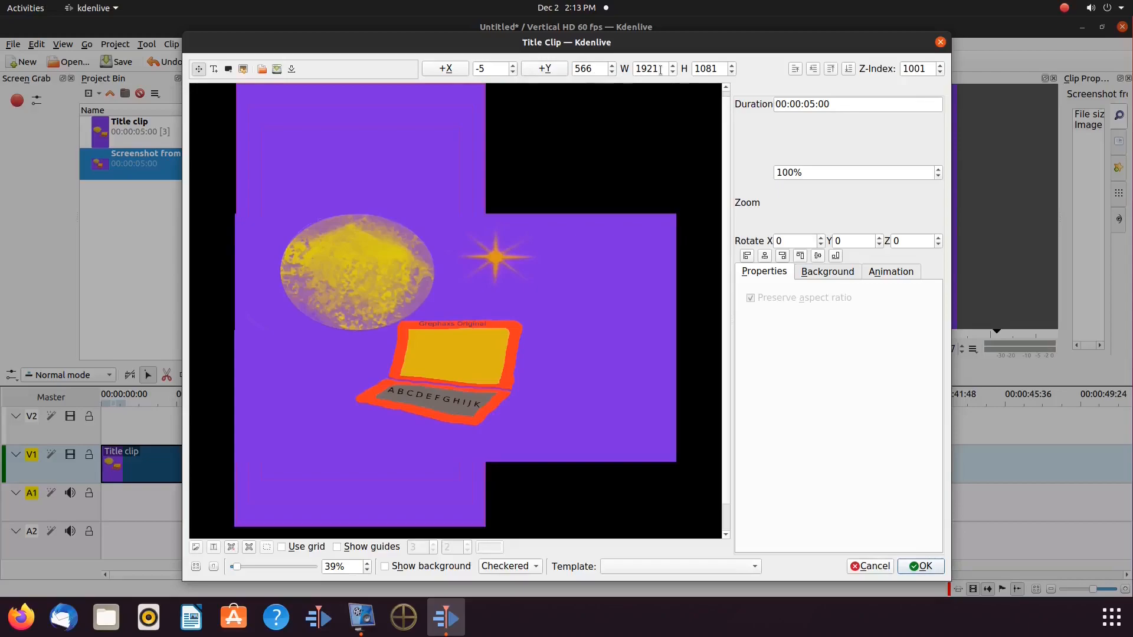
pyautogui.scroll(-3, 658, 71)
pyautogui.scroll(-1, 658, 71)
pyautogui.scroll(-20, 659, 71)
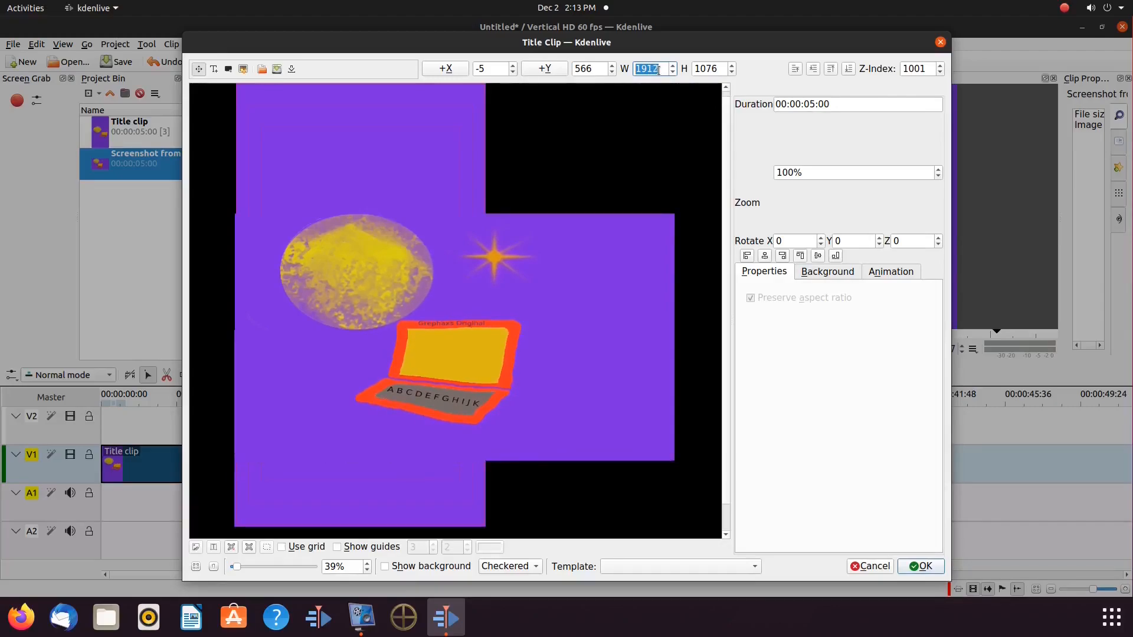
pyautogui.scroll(-20, 658, 70)
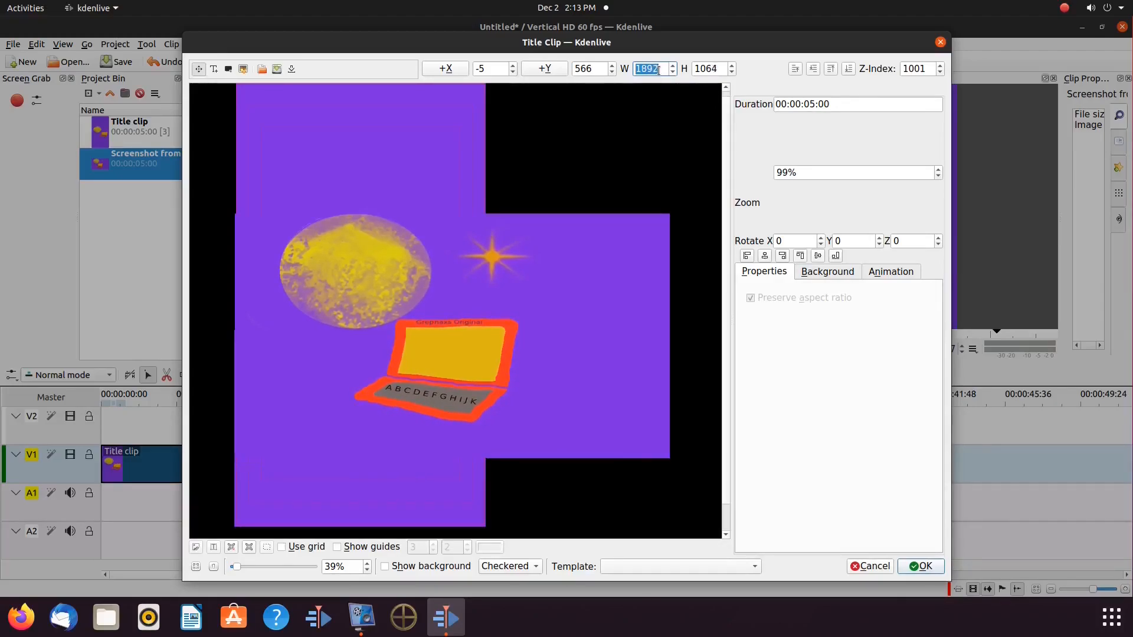
pyautogui.scroll(-20, 658, 71)
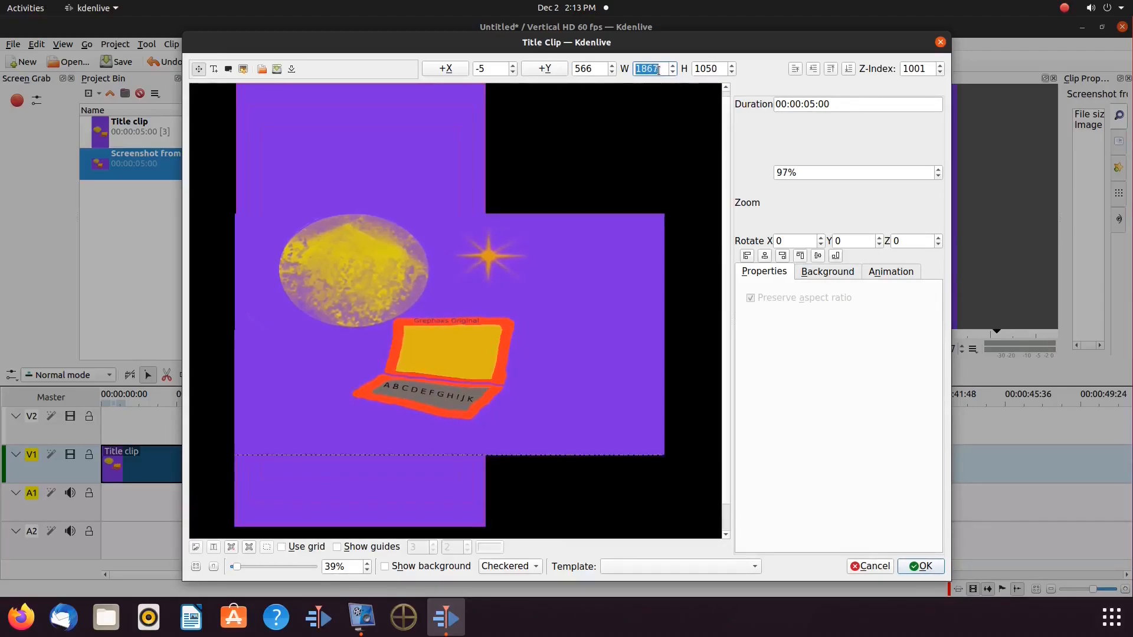
pyautogui.scroll(-20, 658, 71)
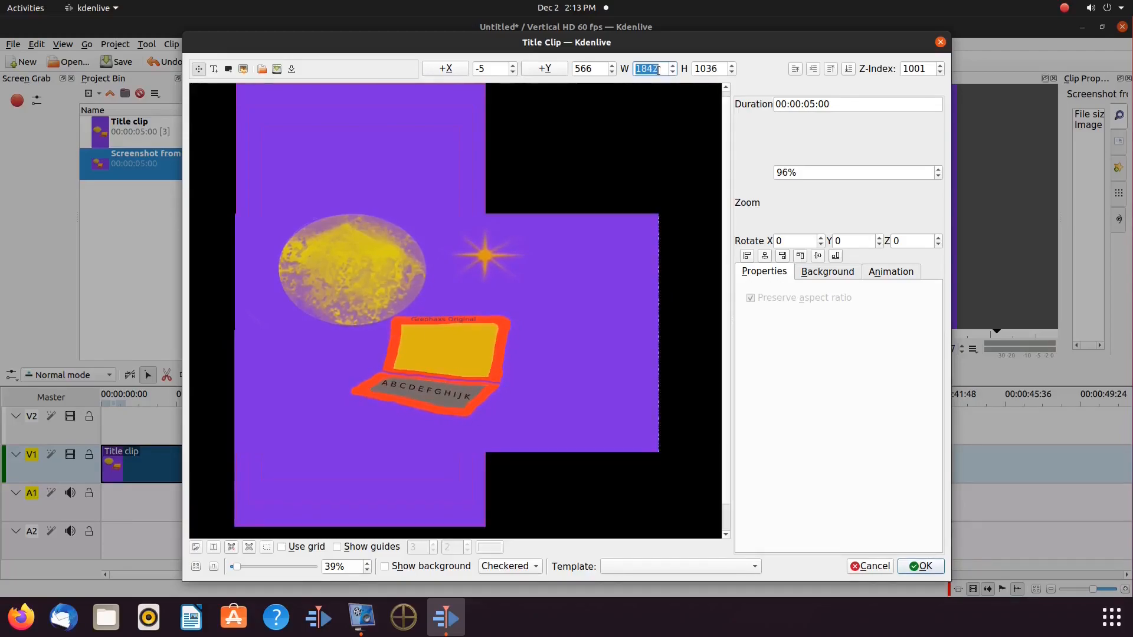
pyautogui.scroll(-19, 658, 71)
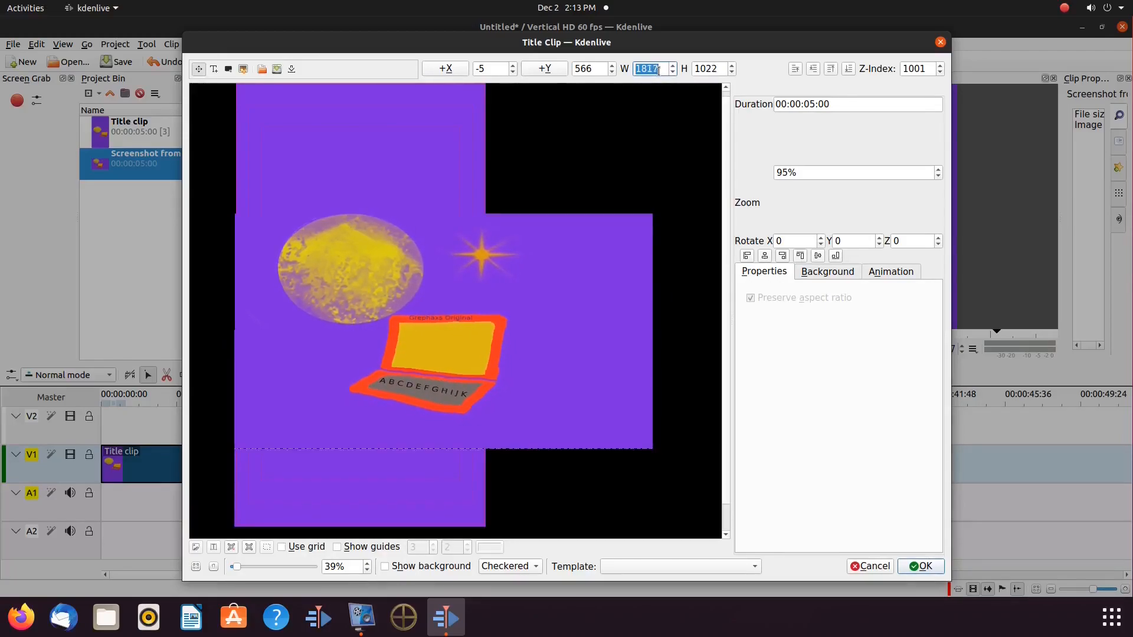
pyautogui.scroll(-20, 658, 70)
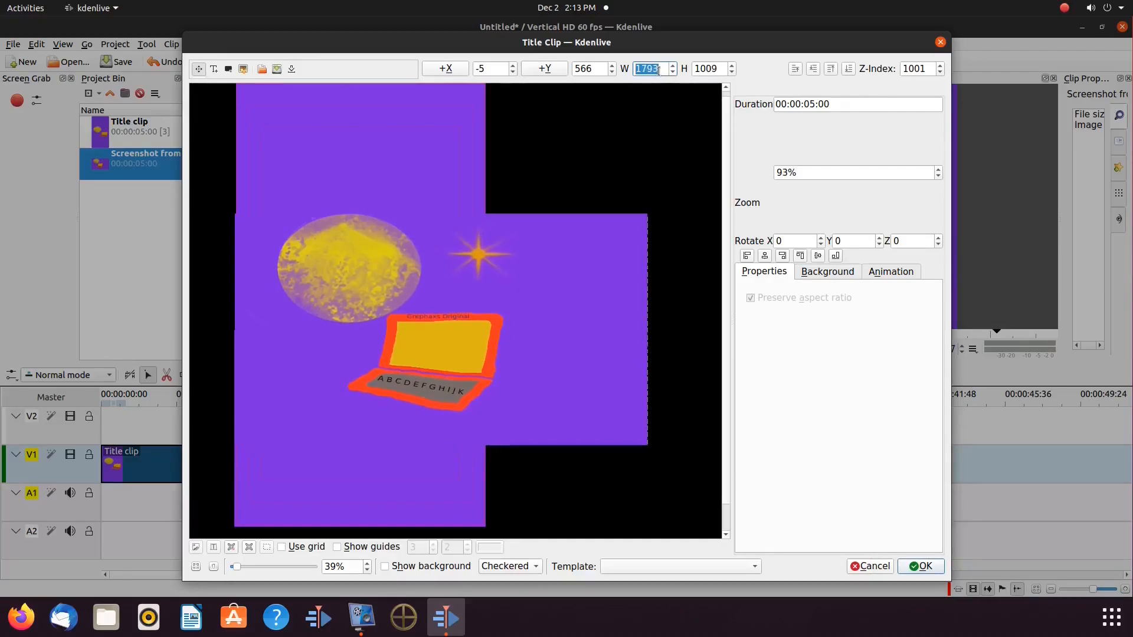
pyautogui.scroll(-20, 659, 71)
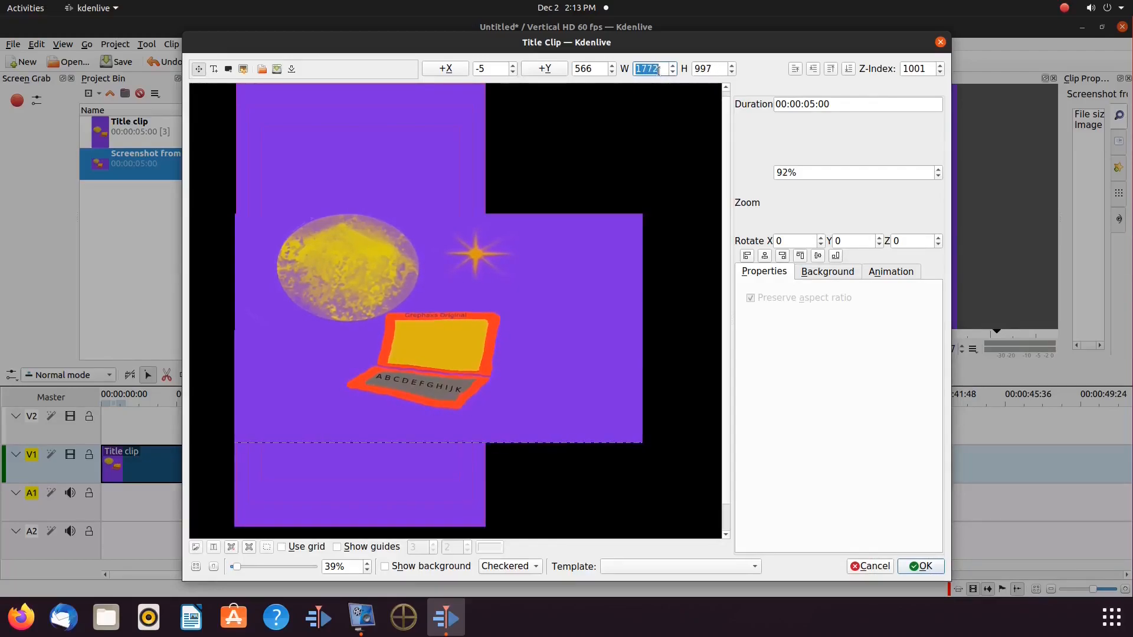
pyautogui.scroll(-20, 658, 71)
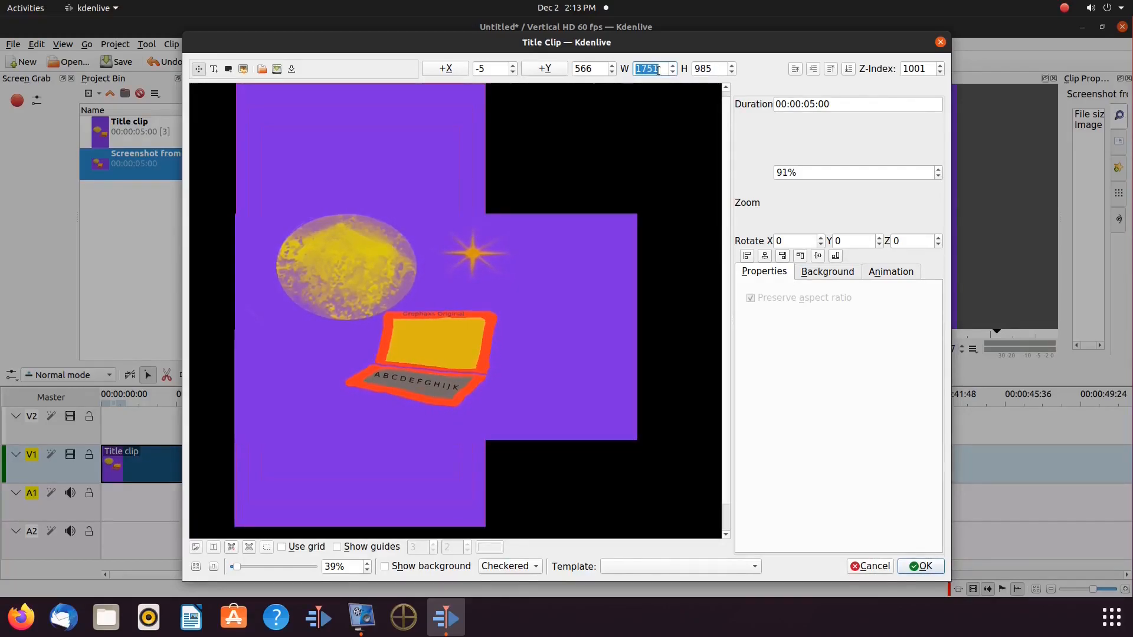
pyautogui.scroll(-20, 658, 70)
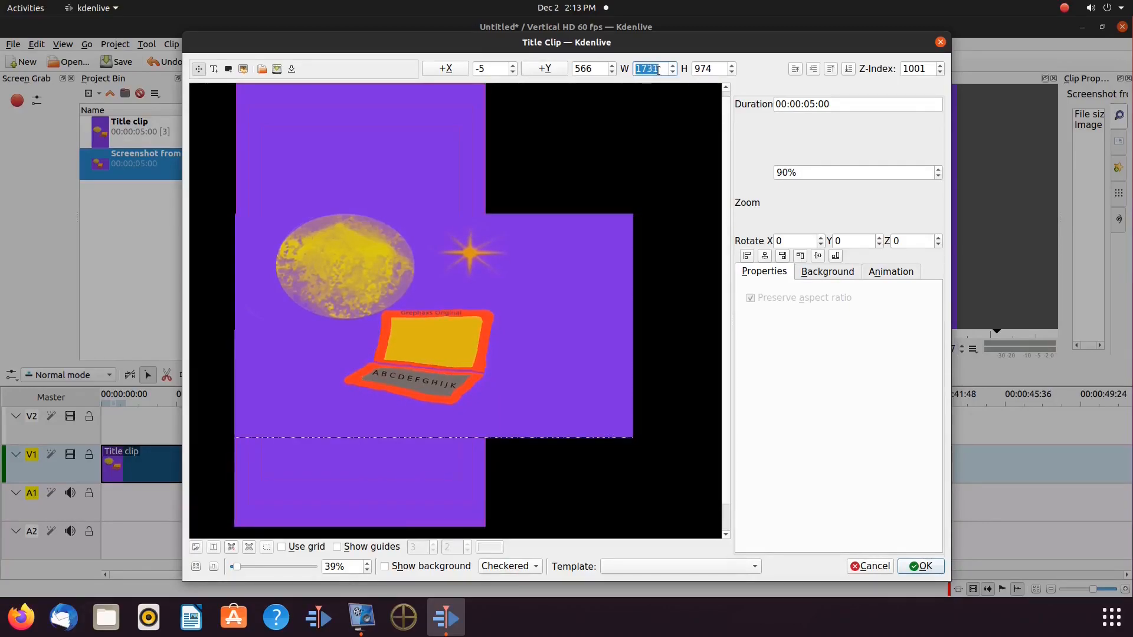
pyautogui.scroll(-20, 659, 71)
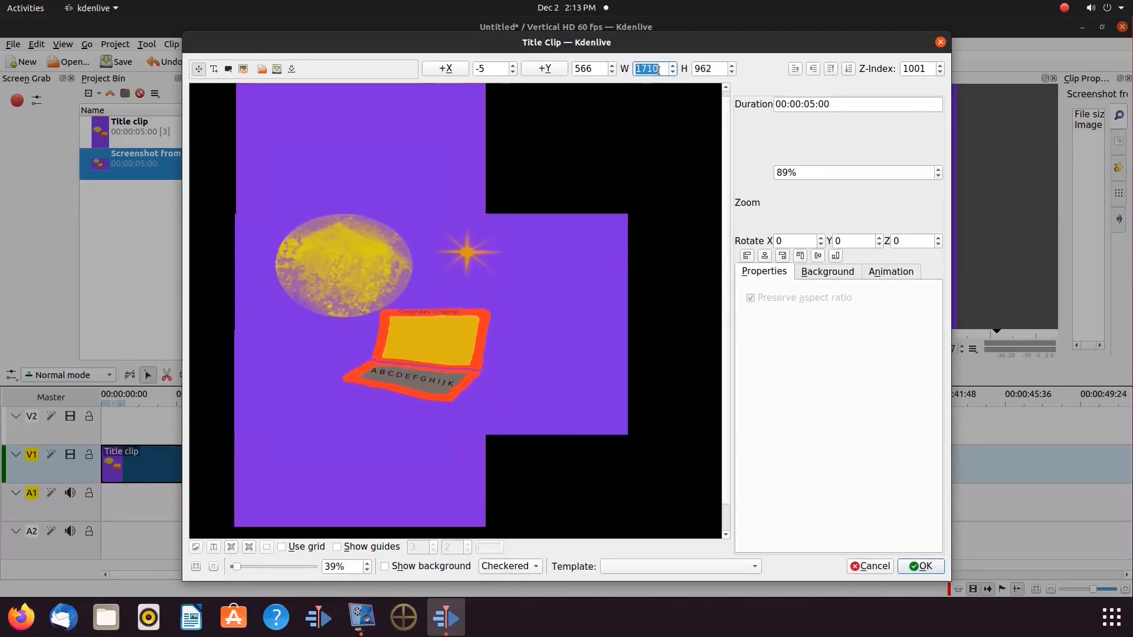
pyautogui.scroll(-20, 658, 70)
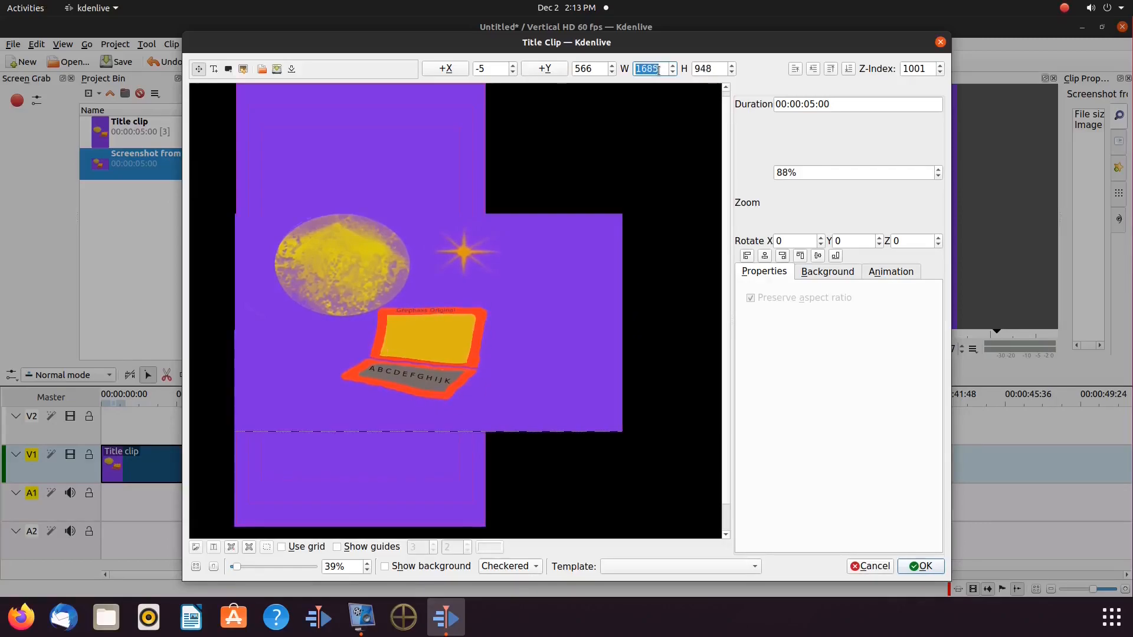
pyautogui.scroll(-20, 659, 71)
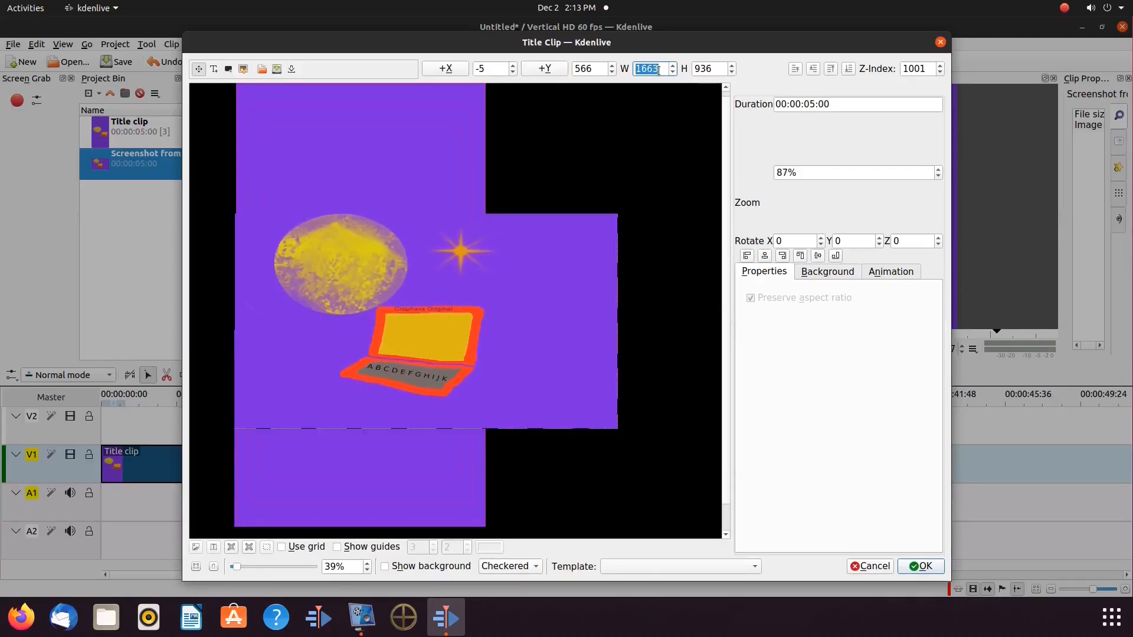
pyautogui.scroll(-4, 659, 71)
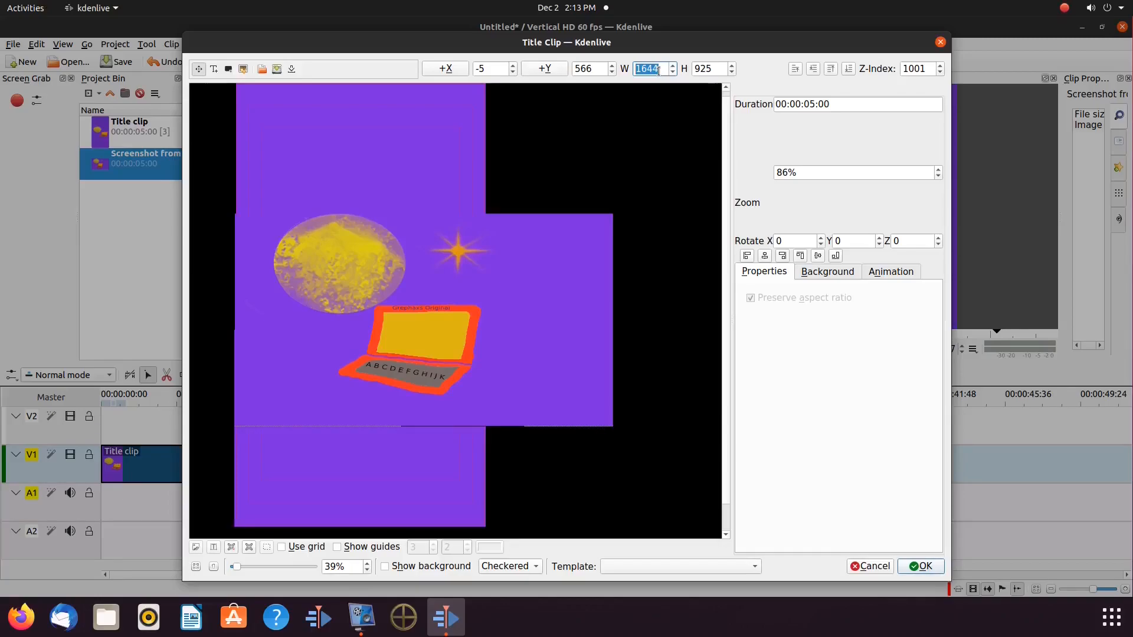
pyautogui.scroll(-9, 659, 71)
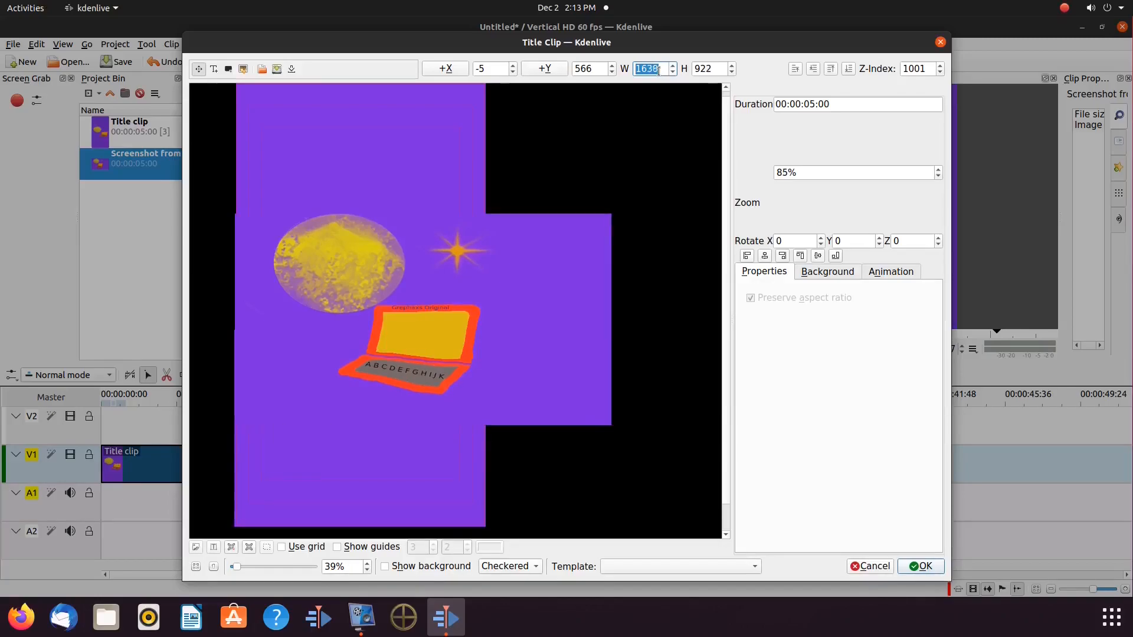
pyautogui.scroll(-9, 658, 71)
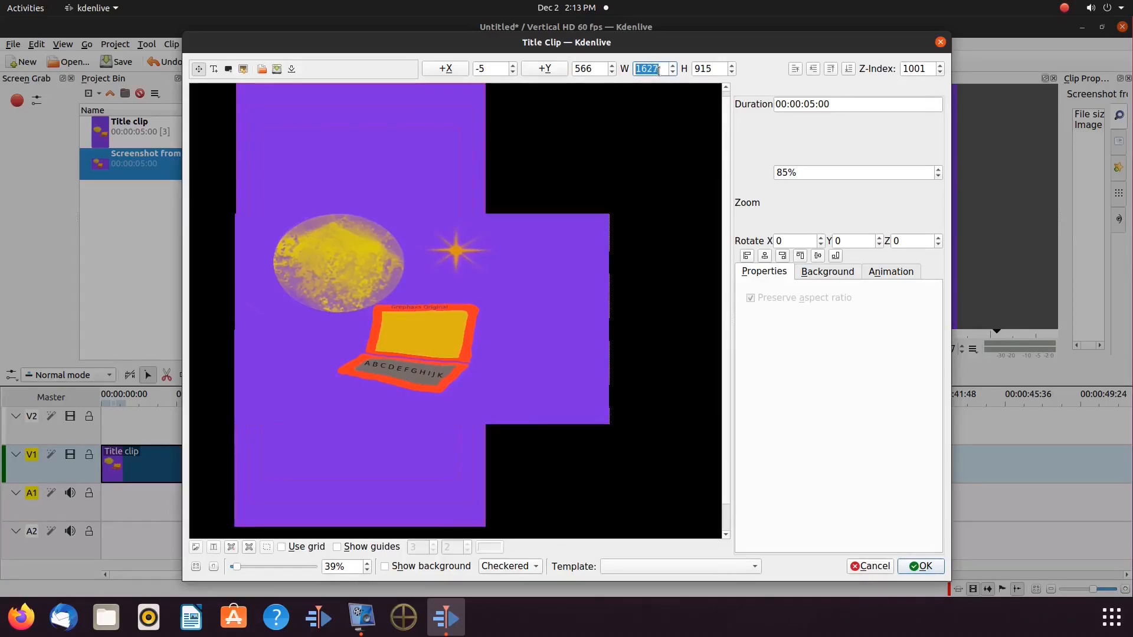
pyautogui.scroll(-9, 658, 71)
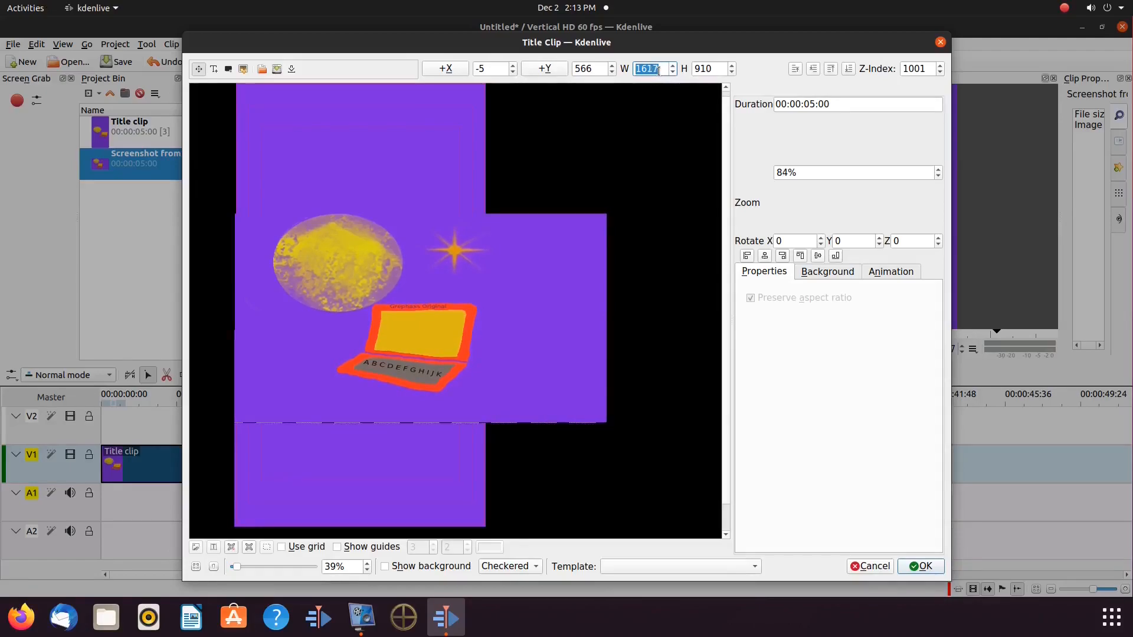
pyautogui.scroll(-9, 658, 71)
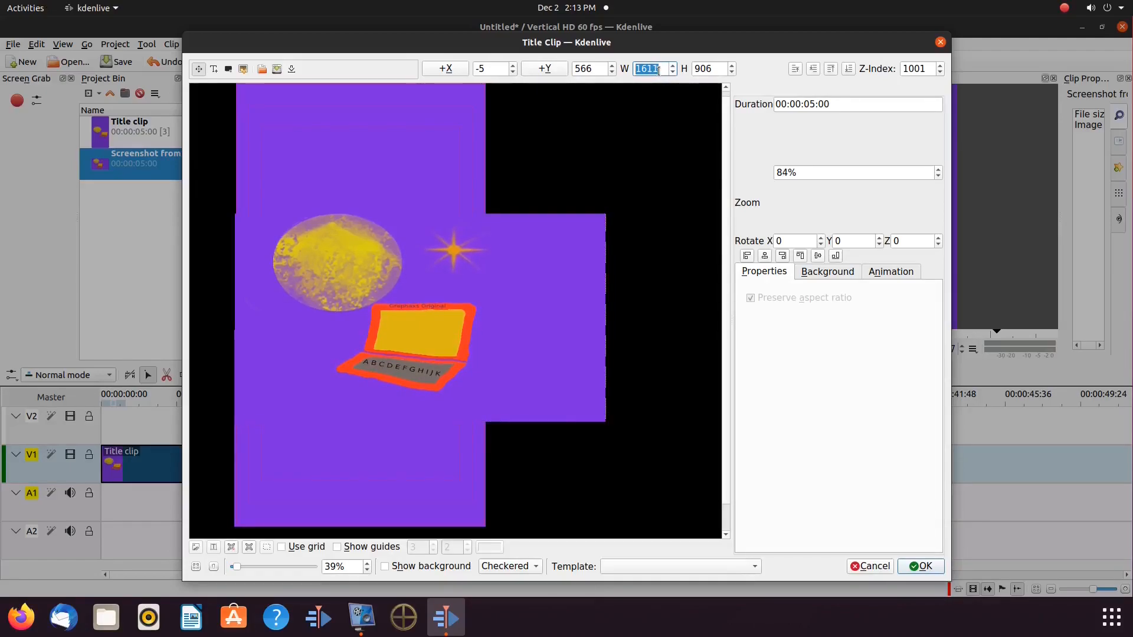
pyautogui.scroll(-6, 658, 71)
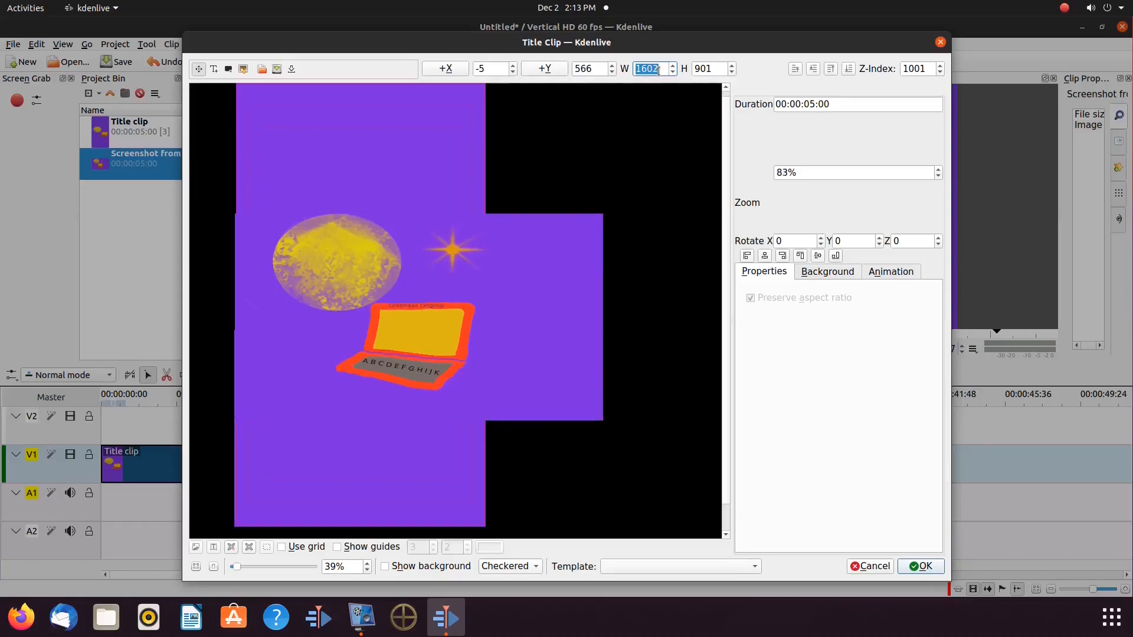
pyautogui.scroll(-4, 659, 71)
pyautogui.scroll(-4, 658, 71)
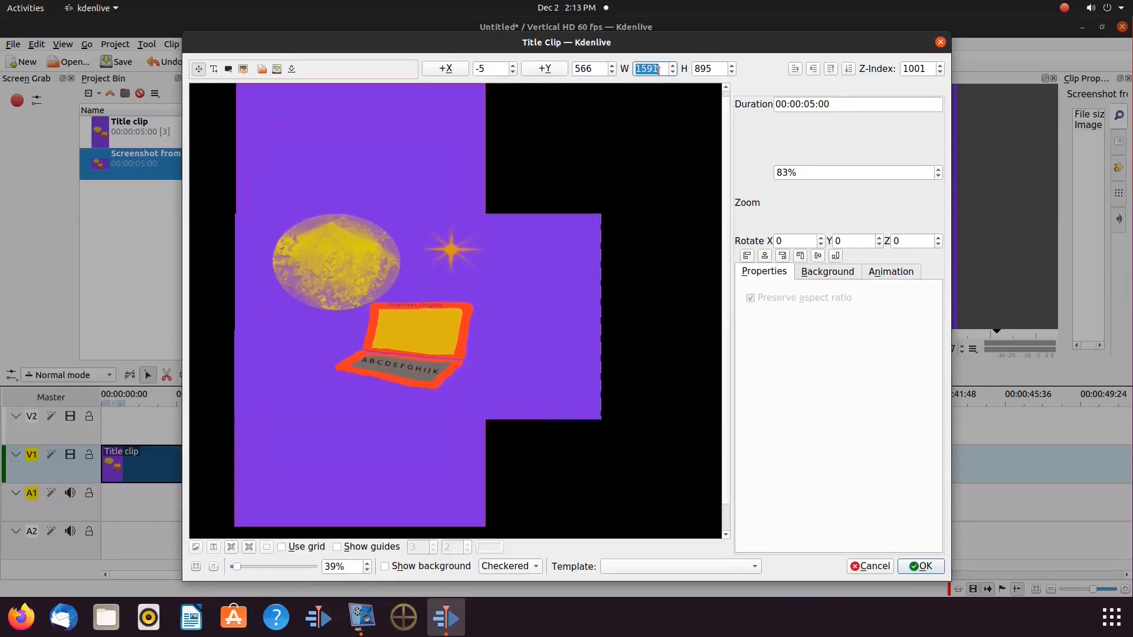
pyautogui.scroll(-5, 659, 70)
pyautogui.scroll(-4, 659, 69)
pyautogui.scroll(-4, 659, 70)
pyautogui.scroll(-4, 658, 70)
pyautogui.scroll(1, 658, 70)
pyautogui.click(921, 566)
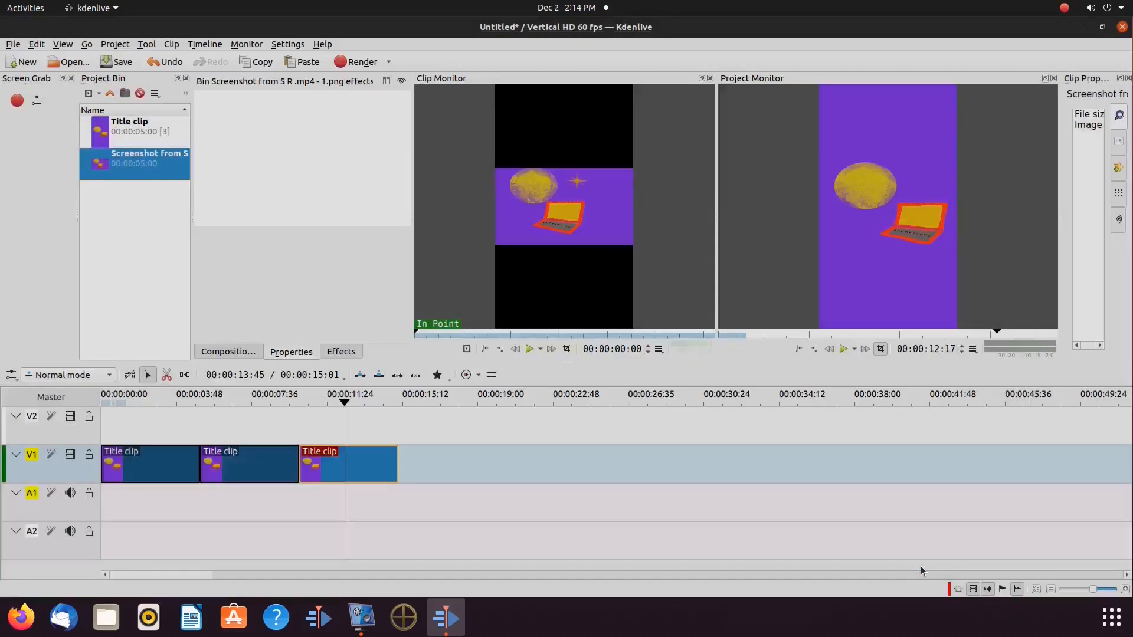
# Step: Append two copies of the new title clip containing the star after the three existing clips on track V1
pyautogui.click(134, 168)
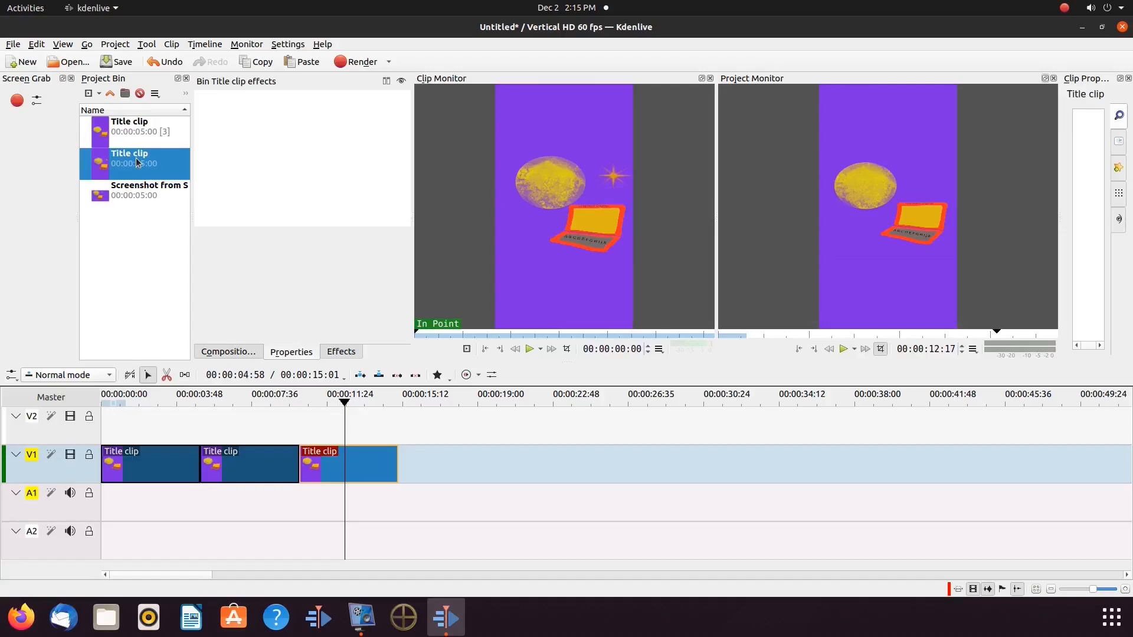
pyautogui.moveTo(136, 162); pyautogui.dragTo(457, 467)
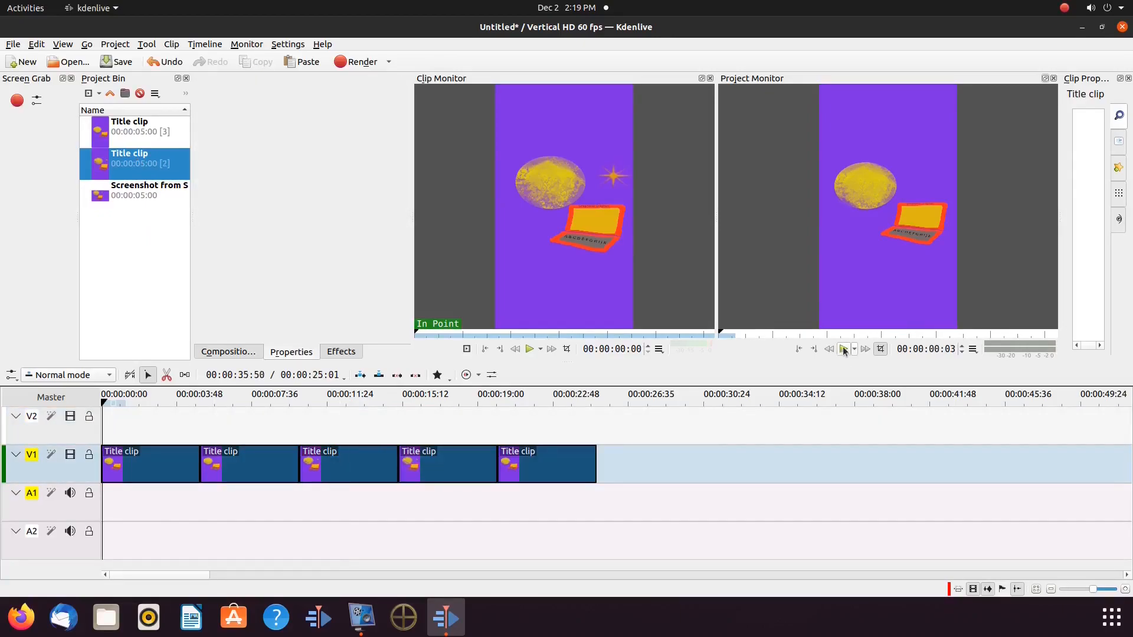
# Step: Play the timeline from the start to near the end of the last clip, and return the playhead to about 4 seconds
pyautogui.click(844, 349)
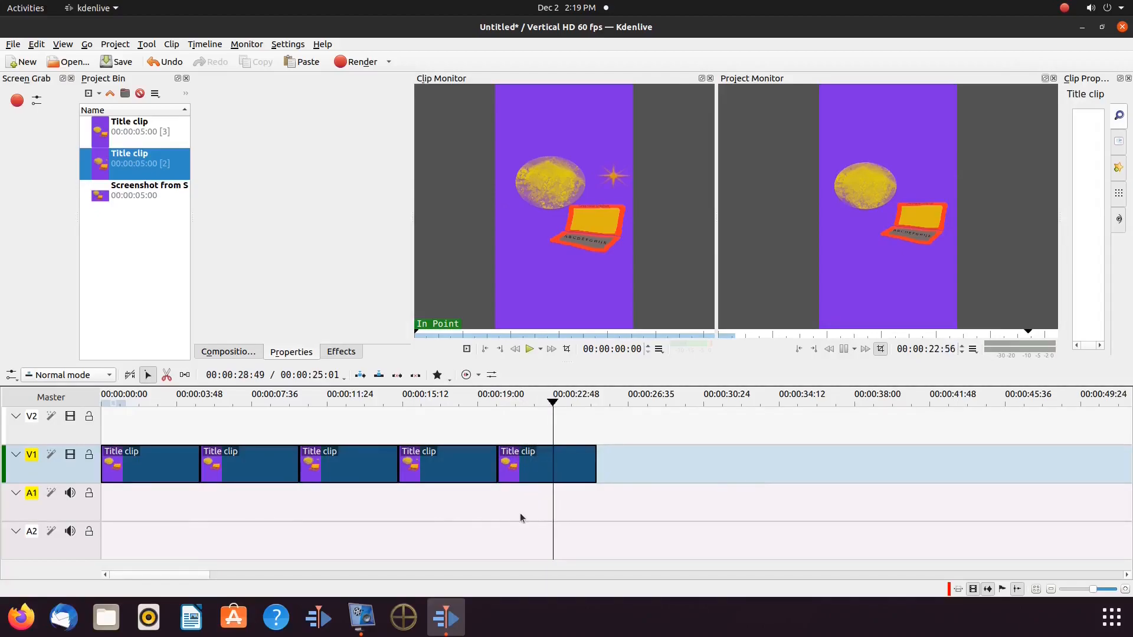
pyautogui.click(844, 349)
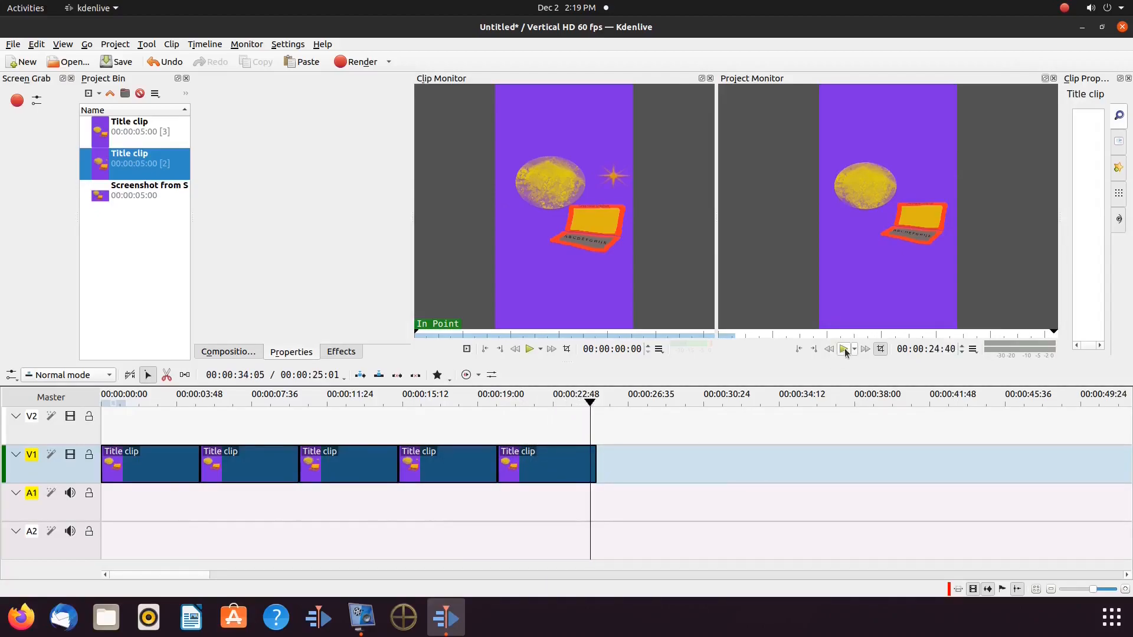
pyautogui.click(187, 509)
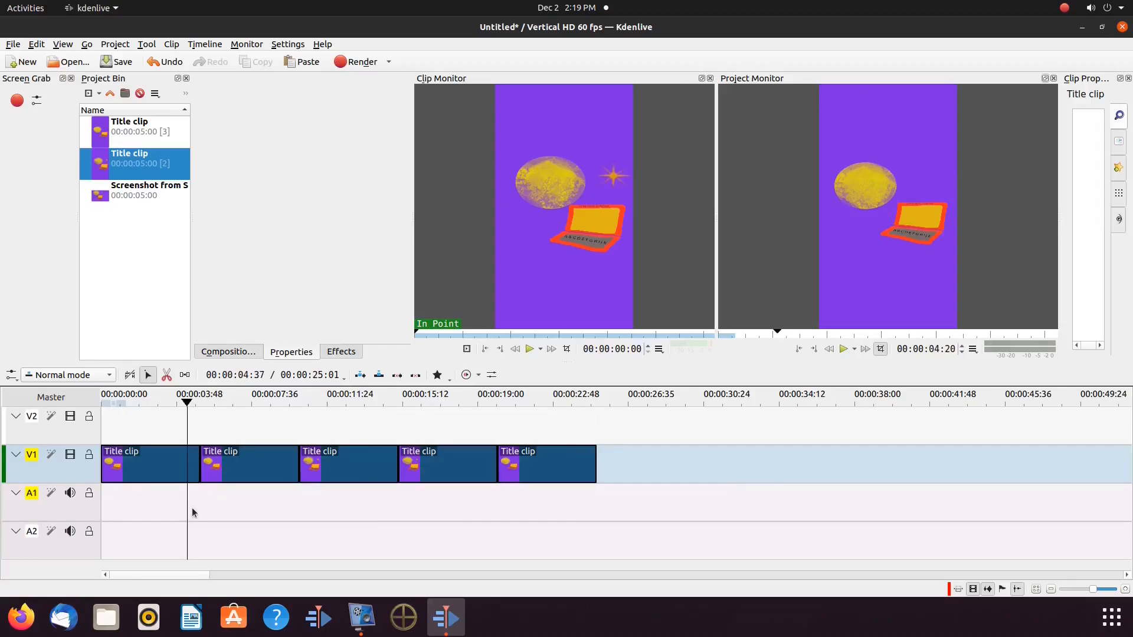